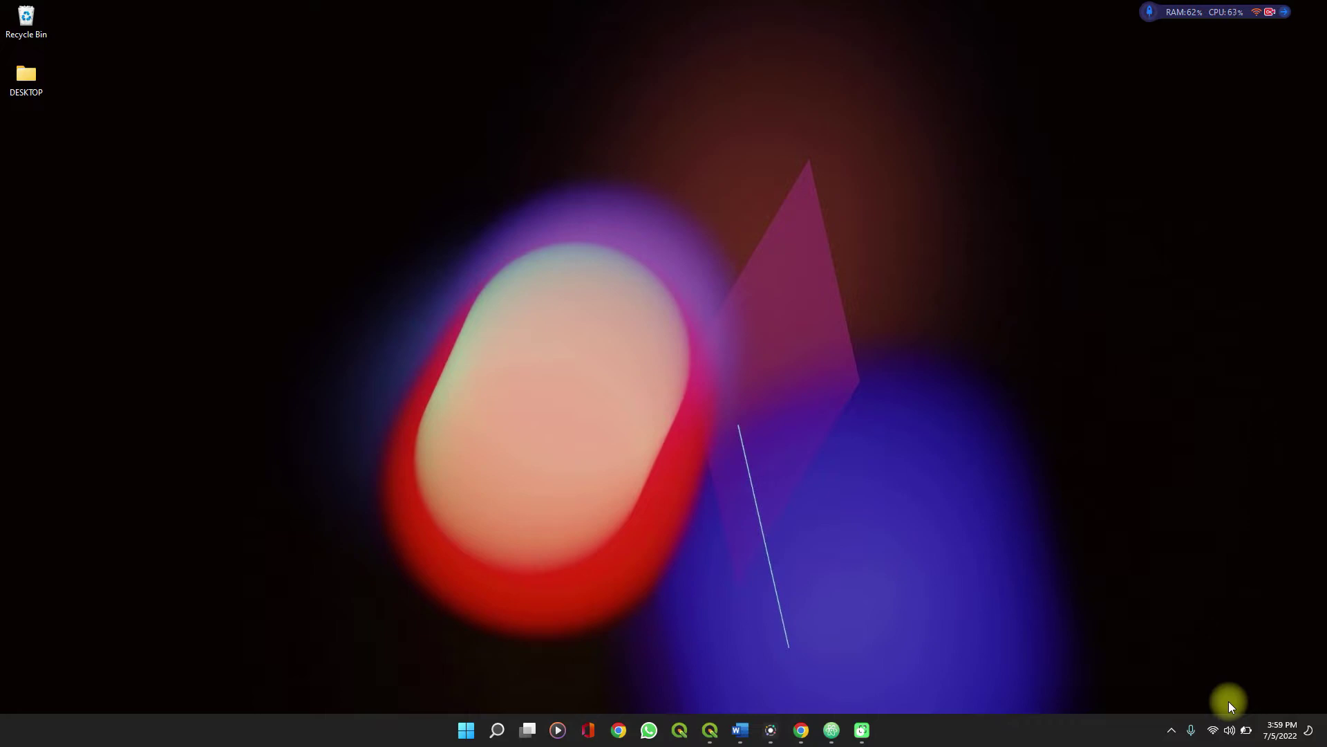
- Bring up the SpatialDataHub.channel.docx comparison table from Word's taskbar preview
mouse_move(740, 729)
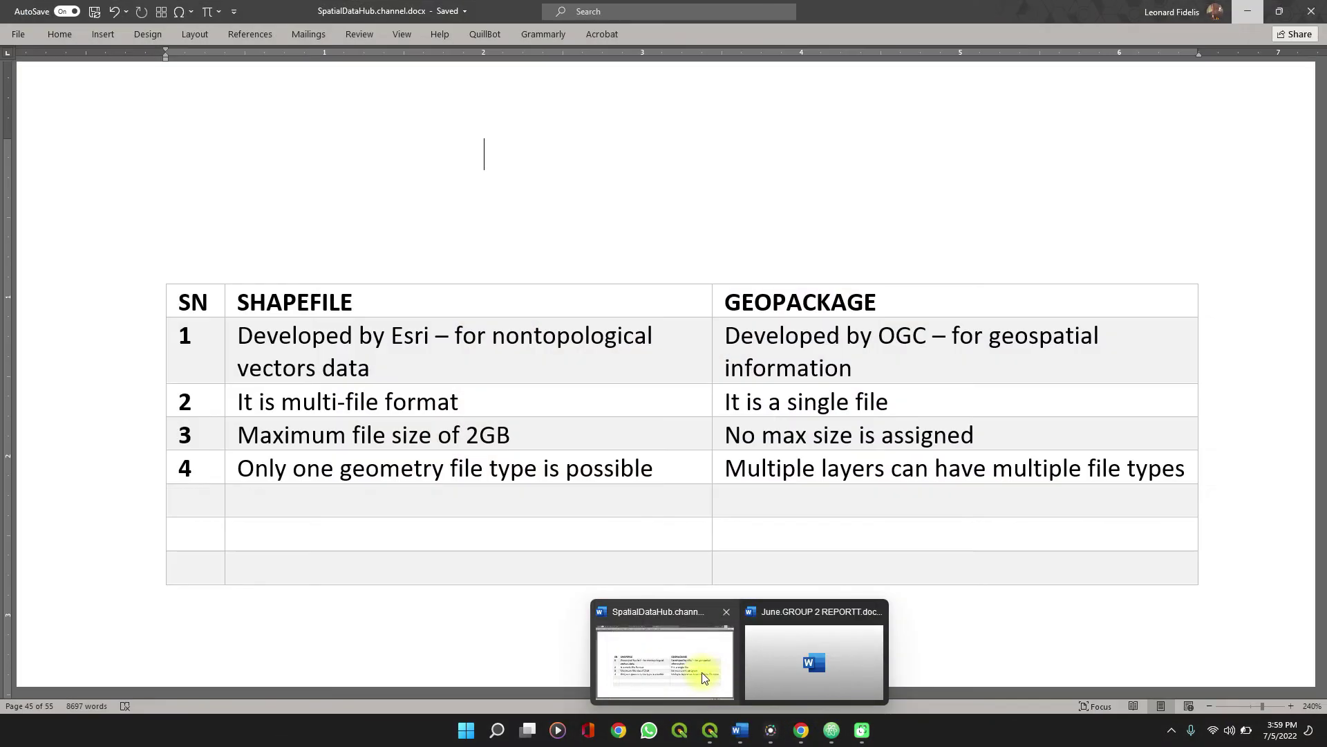
click(703, 674)
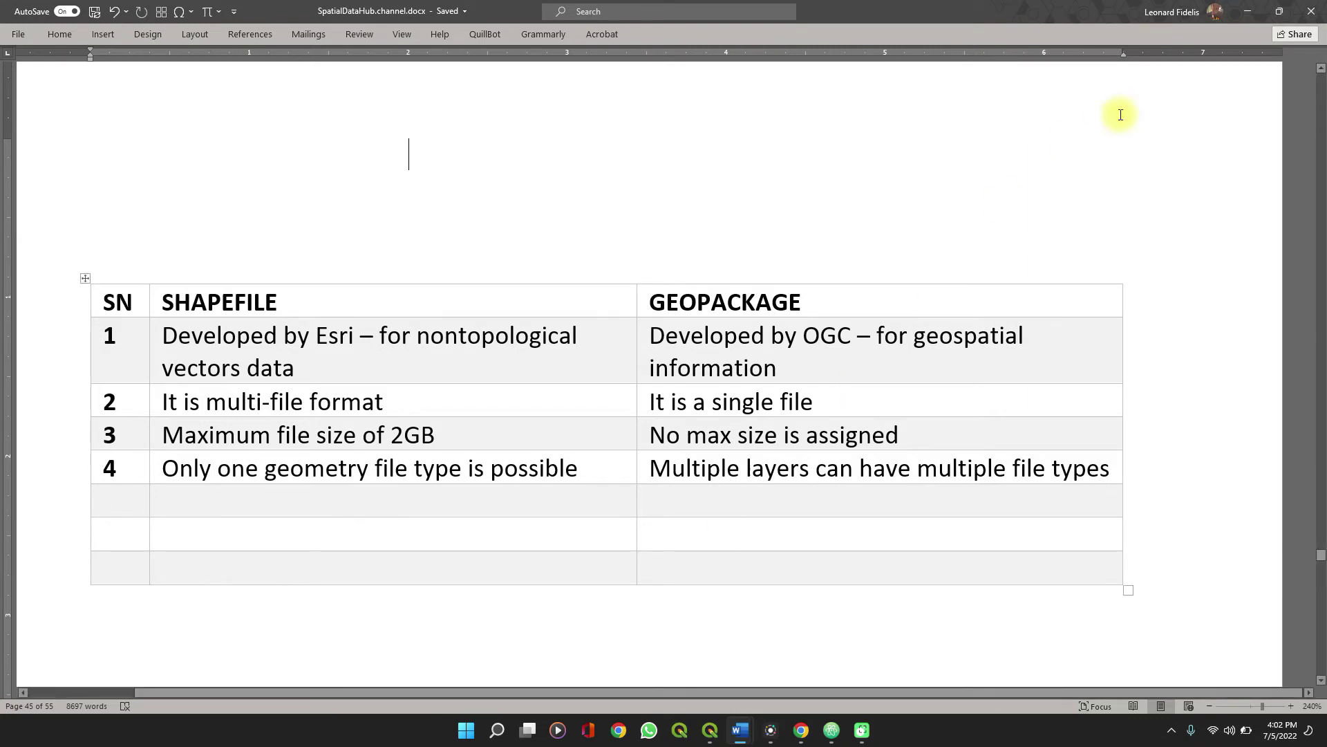
click(1248, 11)
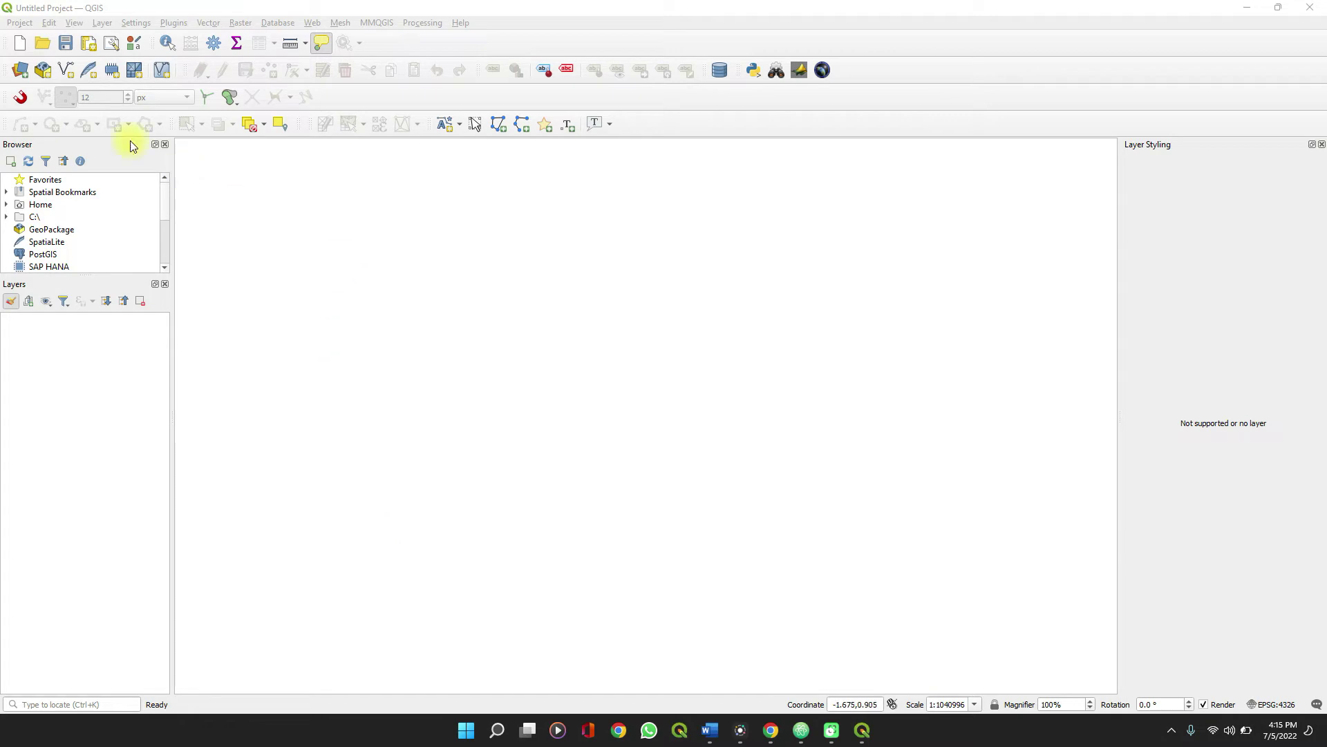
- Switch to QGIS and start browsing for a vector dataset file in the Data Source Manager
click(21, 72)
click(21, 72)
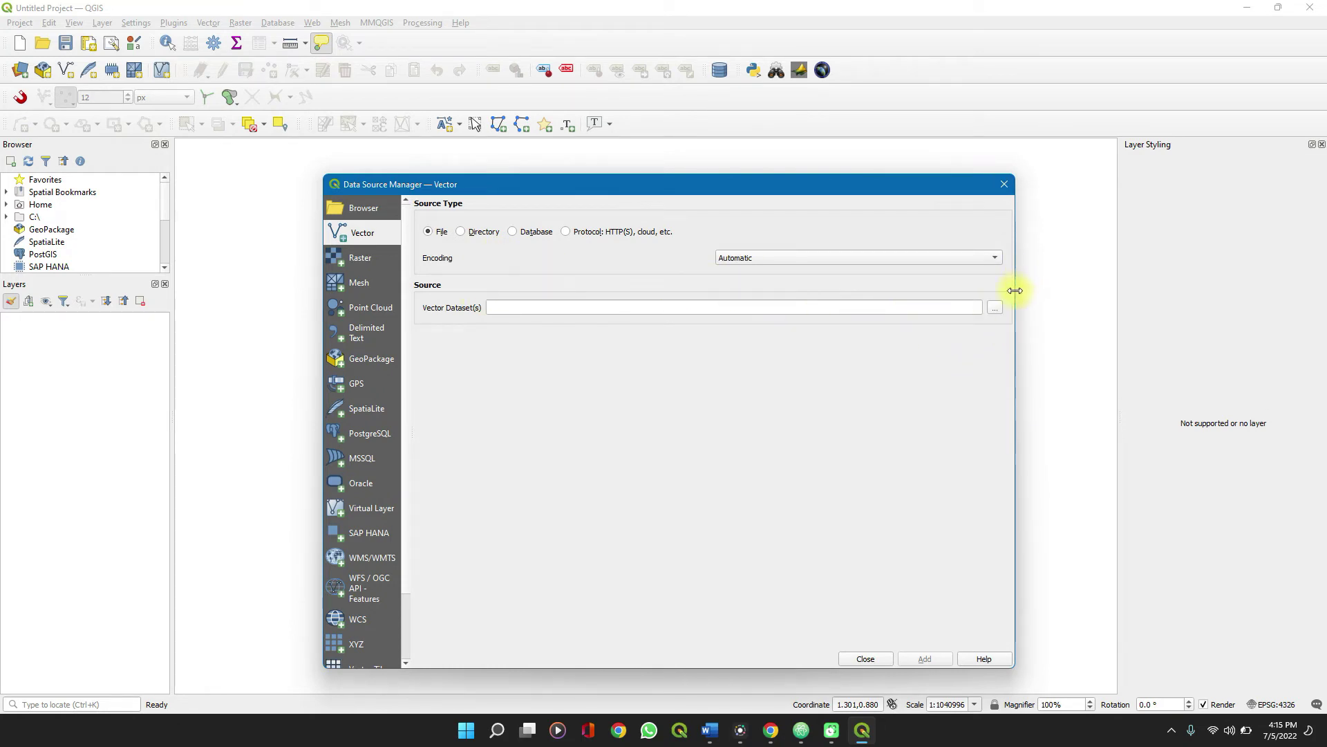
click(994, 309)
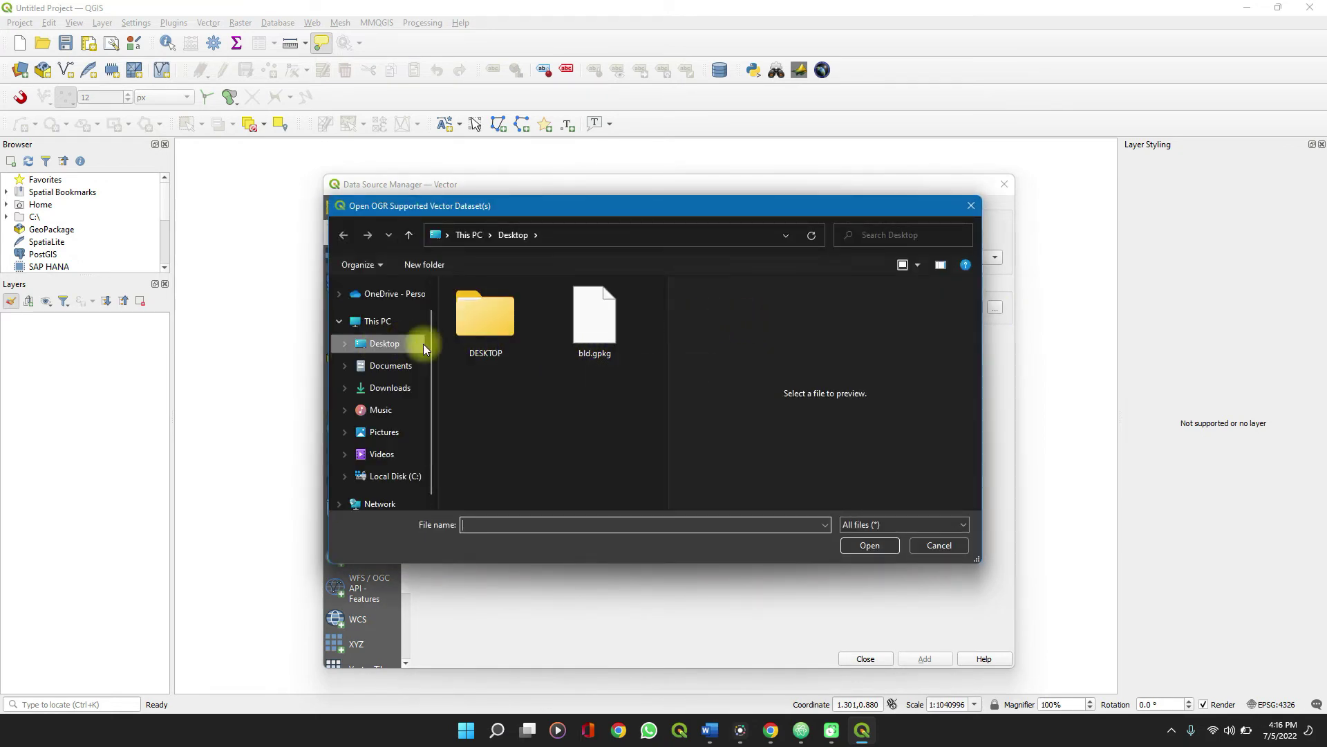
- Pick Desktop\bld.gpkg as the vector dataset and add it as the bld layer
click(971, 206)
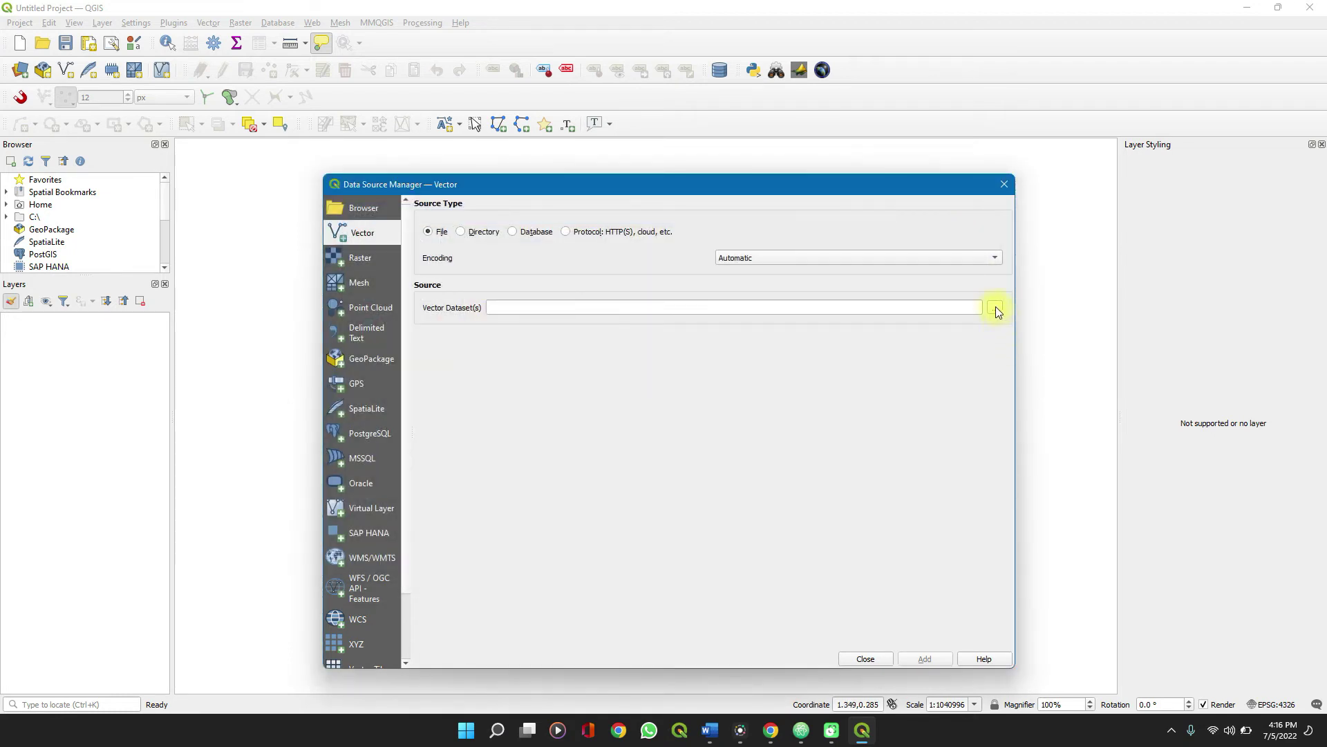
click(996, 309)
click(589, 339)
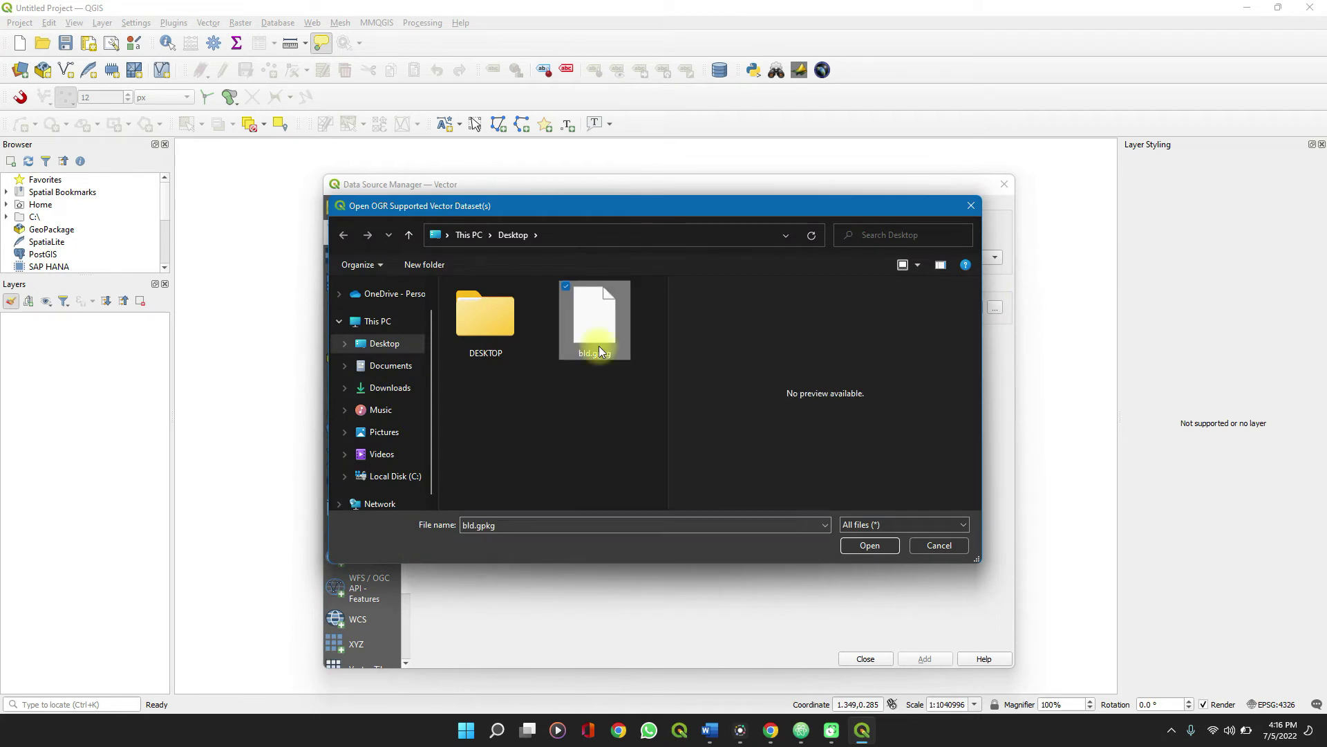
click(869, 546)
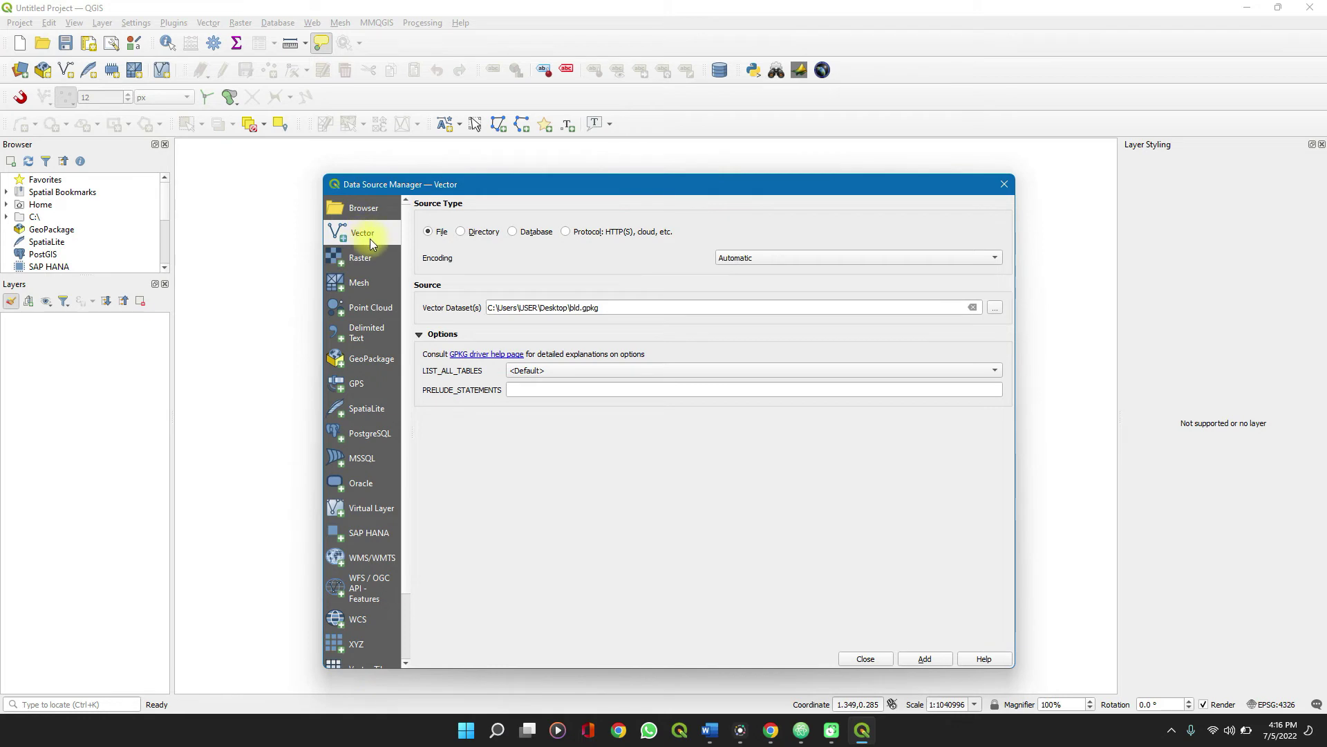
click(925, 659)
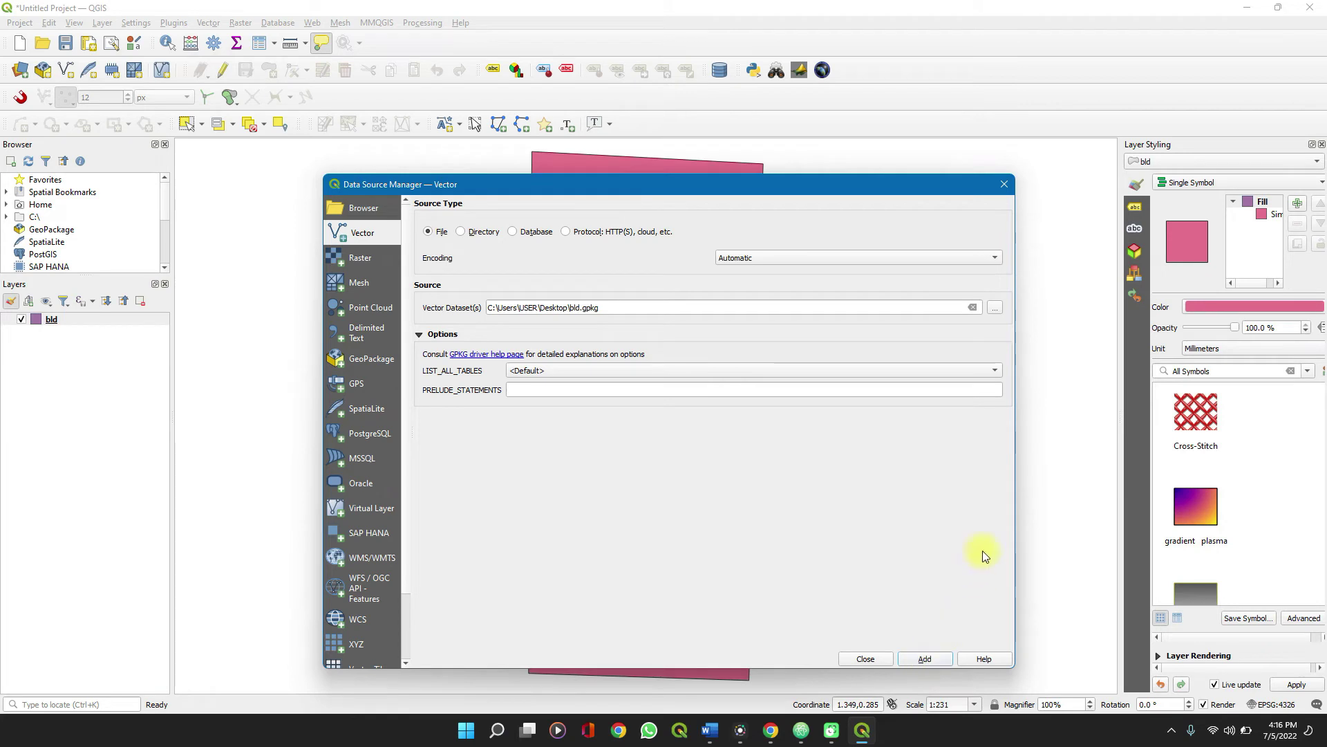
- Close the Data Source Manager, leaving the bld layer on the map
click(1003, 185)
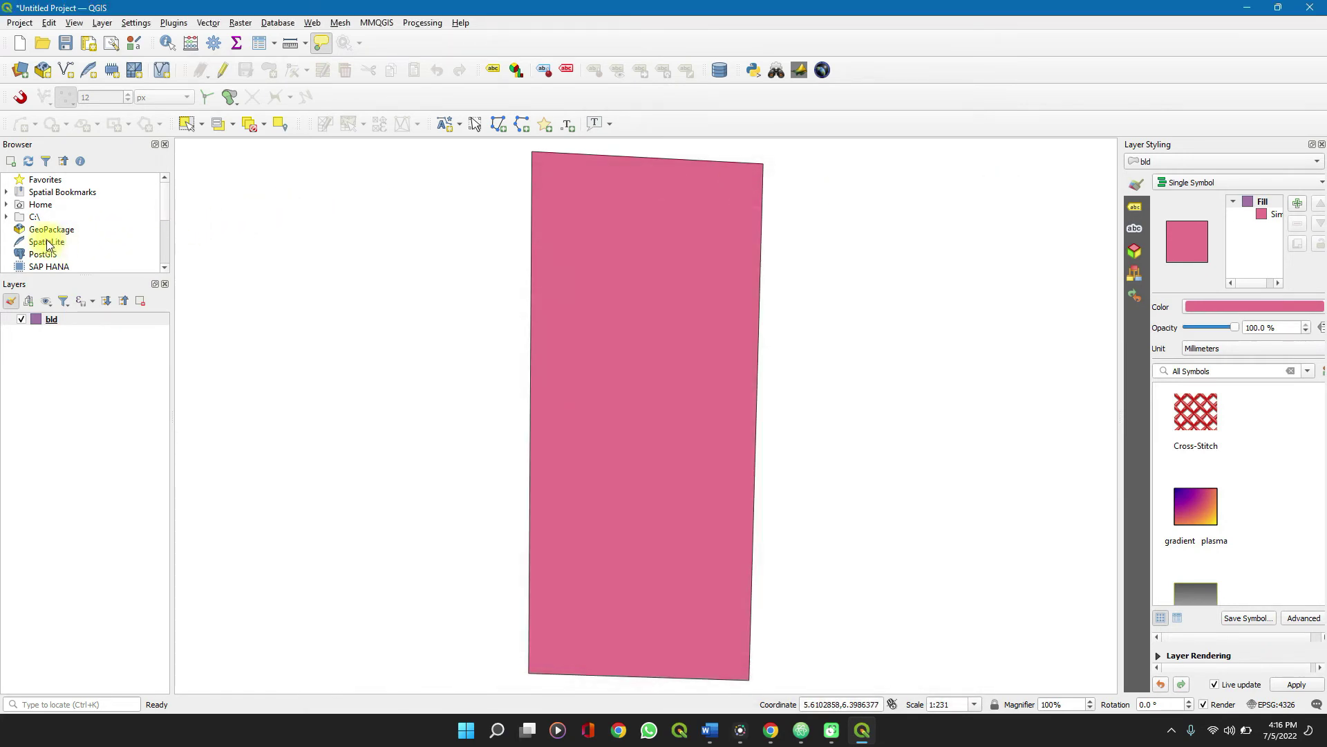
scroll(44, 235, down, 1)
scroll(45, 234, down, 1)
scroll(45, 233, up, 1)
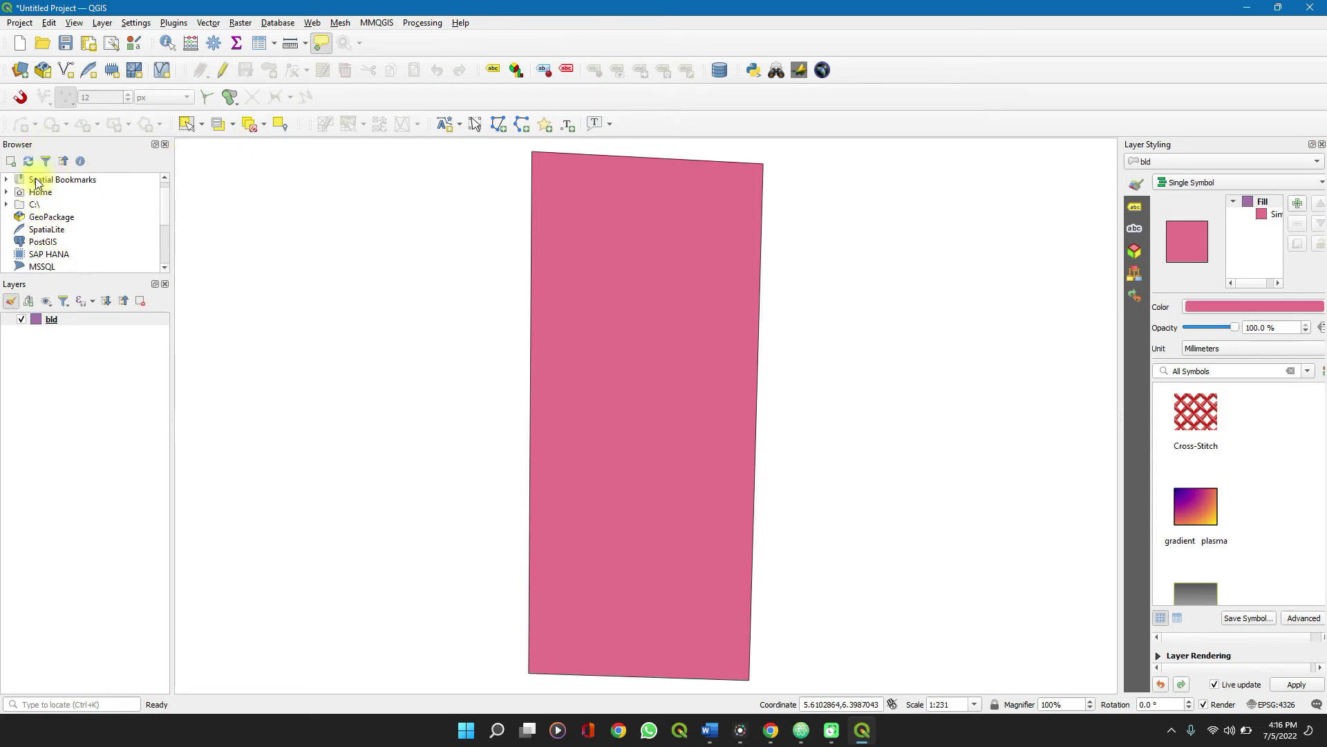
right_click(586, 40)
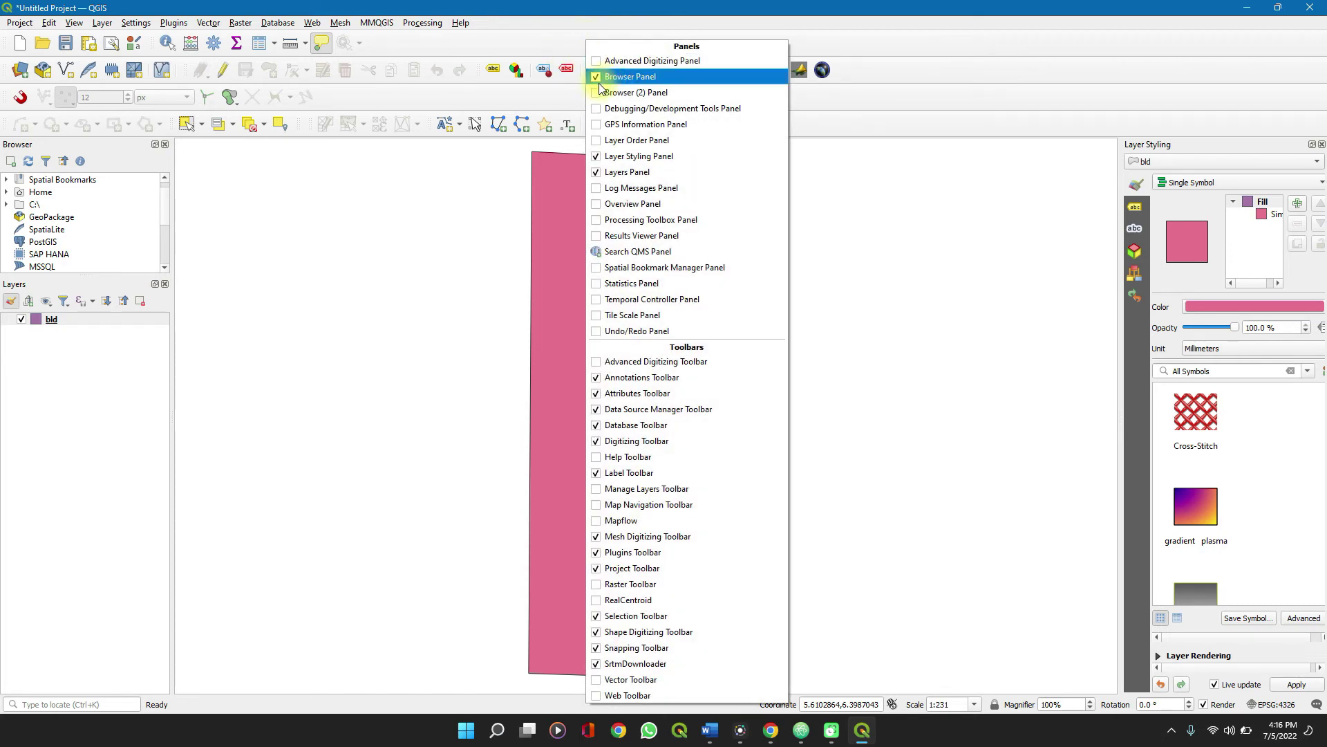
click(524, 42)
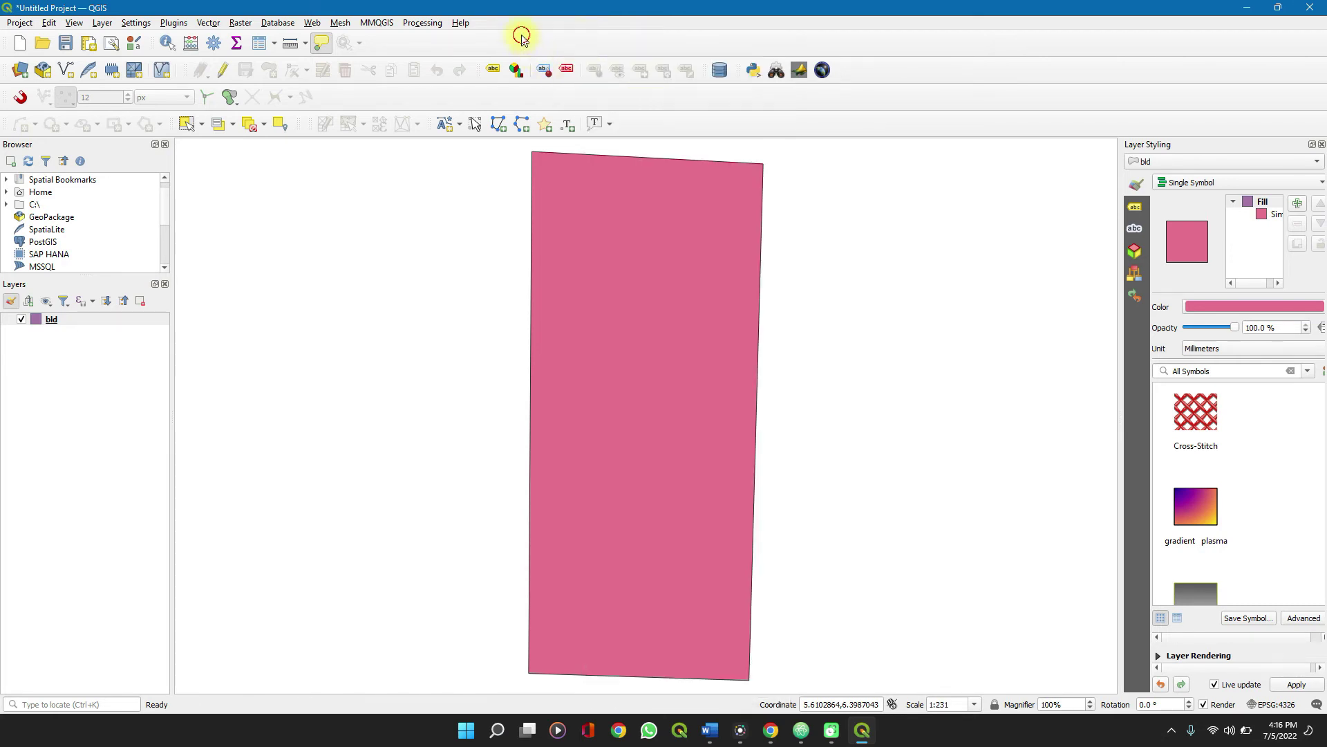
- Expand Home > Desktop in the Browser panel, select bld.gpkg, then select the bld layer
click(50, 194)
double_click(49, 194)
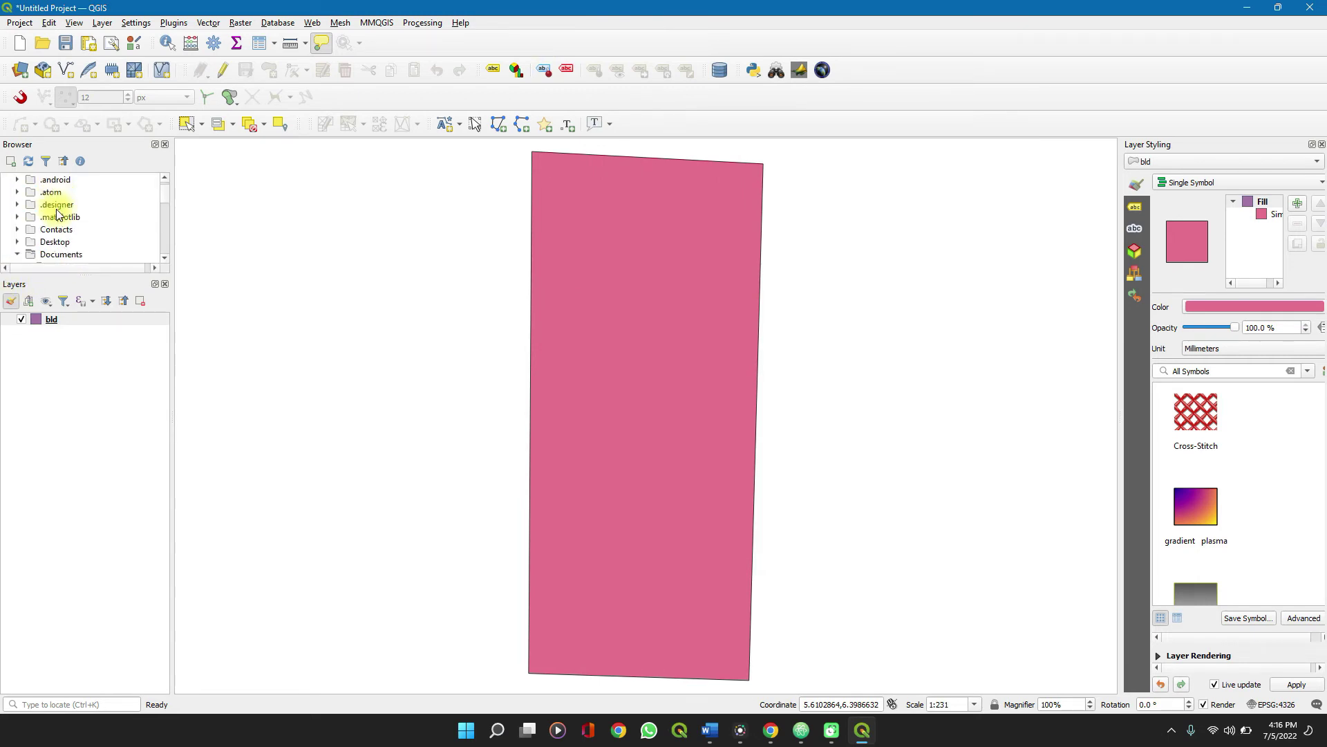
click(54, 241)
double_click(54, 242)
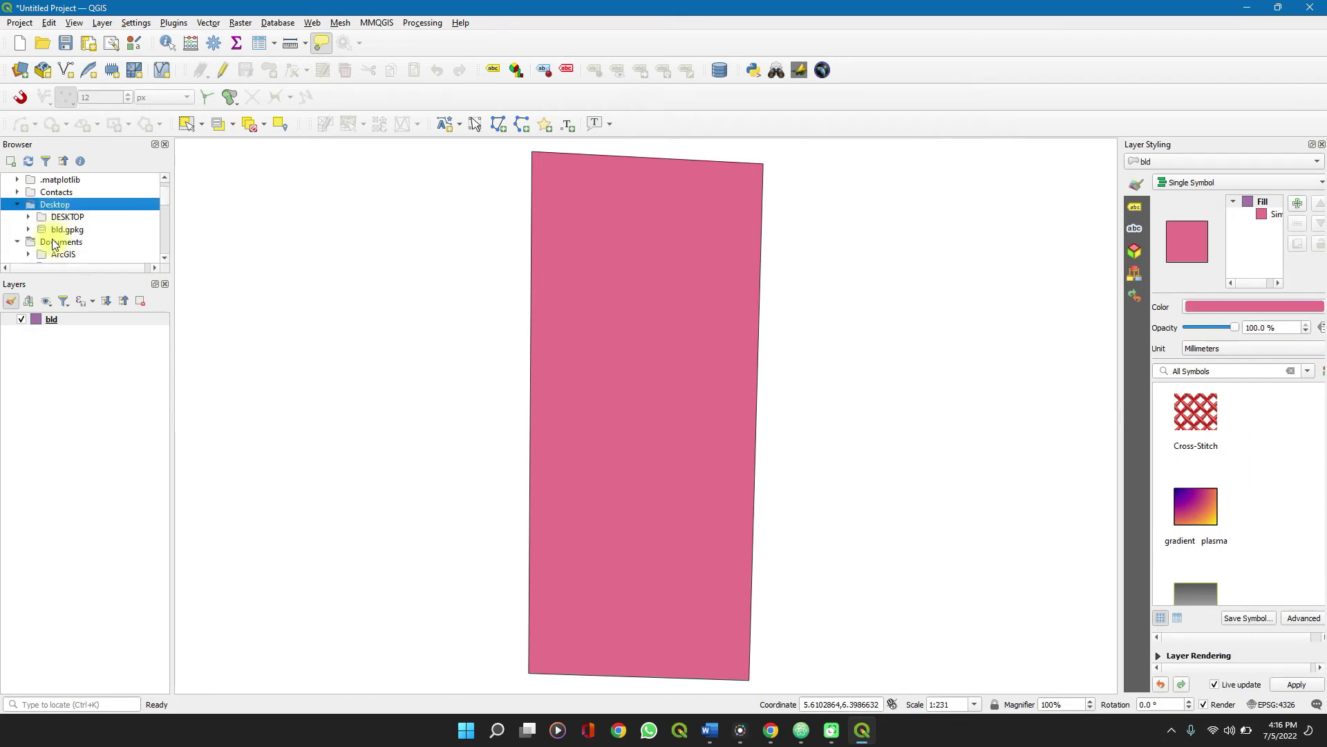
click(58, 230)
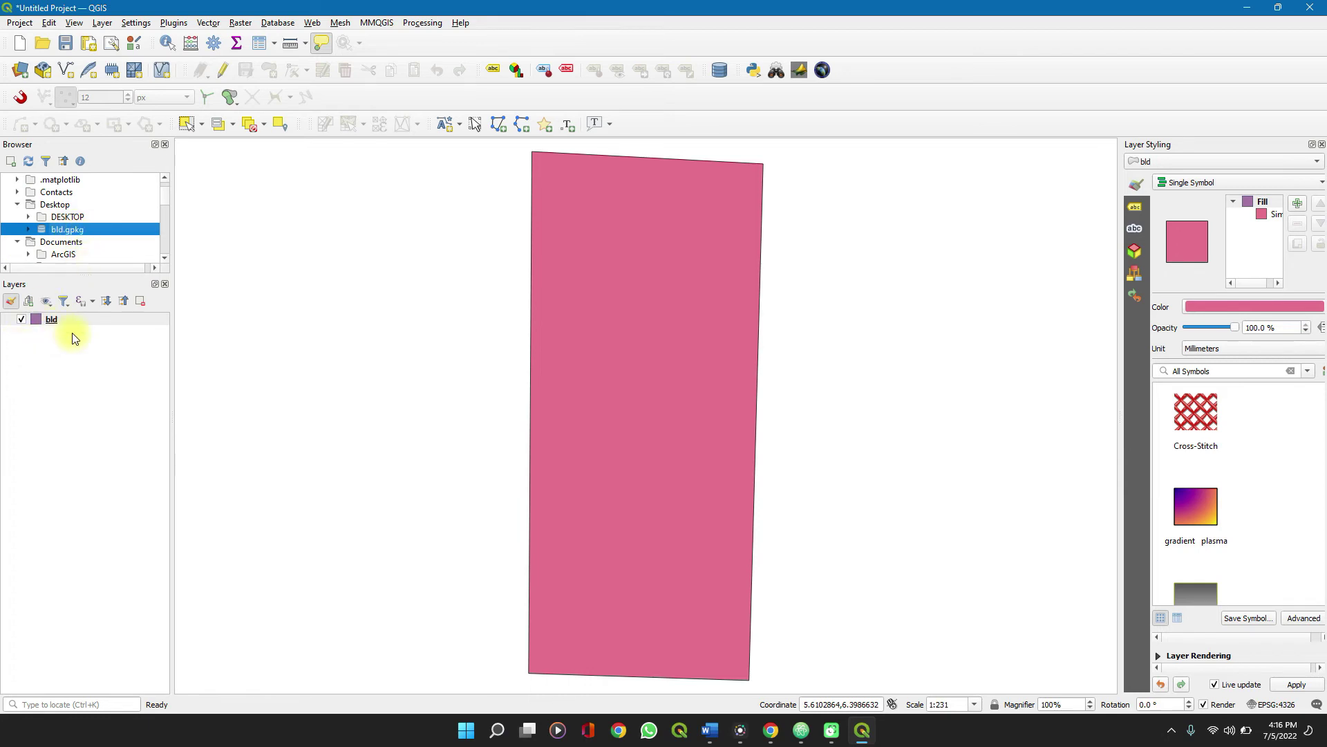
click(45, 325)
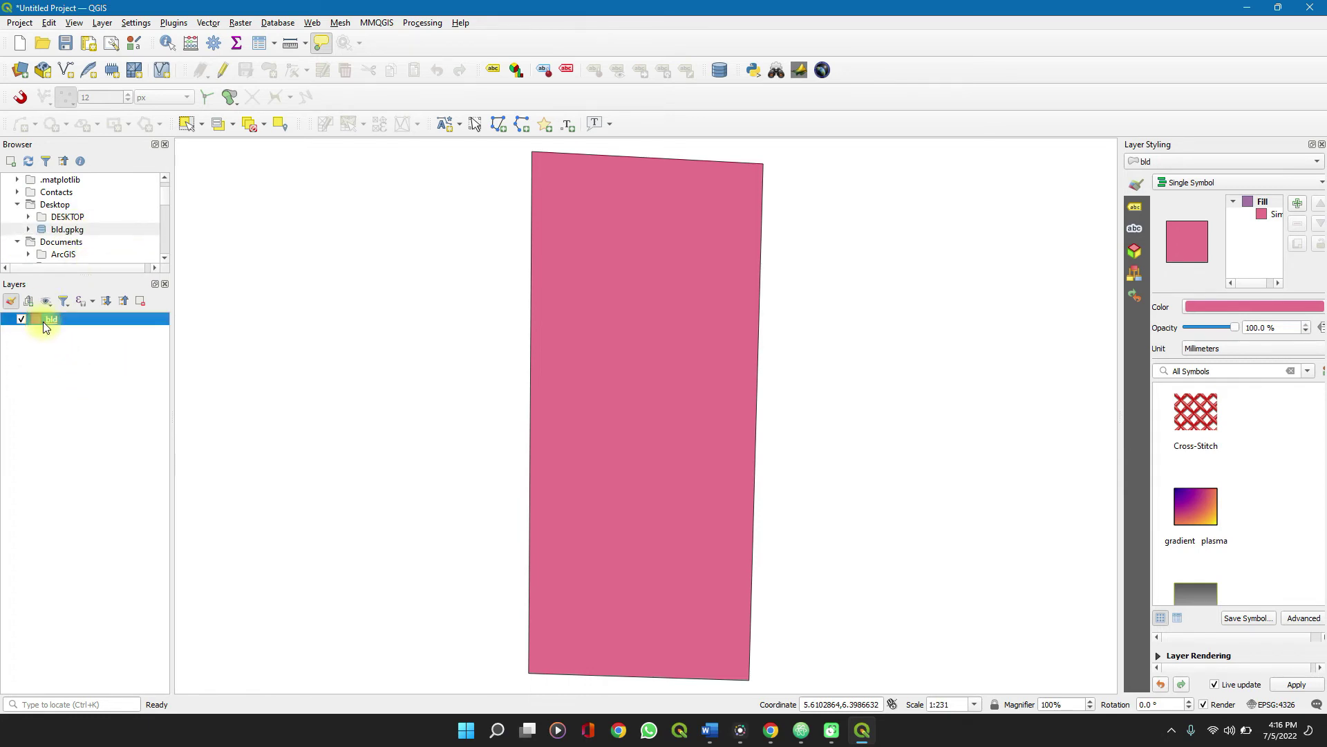
- Save the bld layer's features as ESRI Shapefile and browse for the output location
right_click(43, 322)
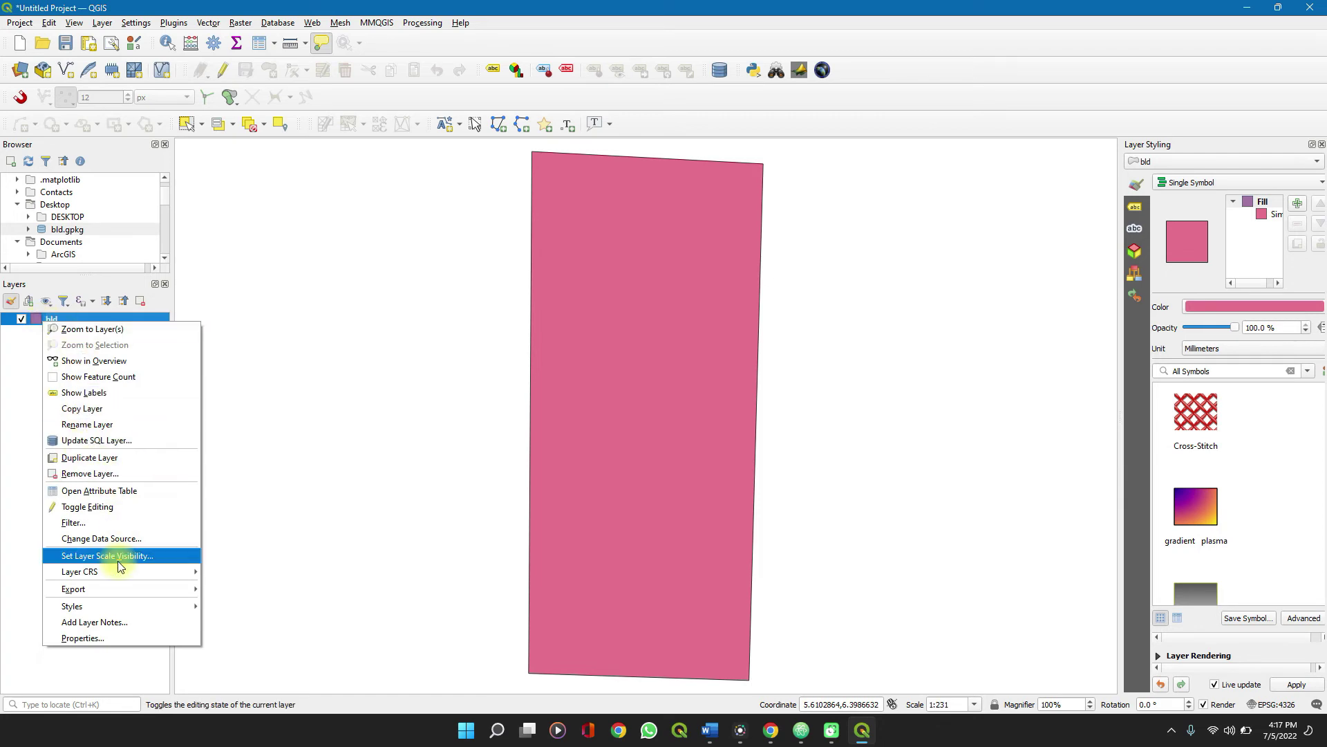
mouse_move(125, 595)
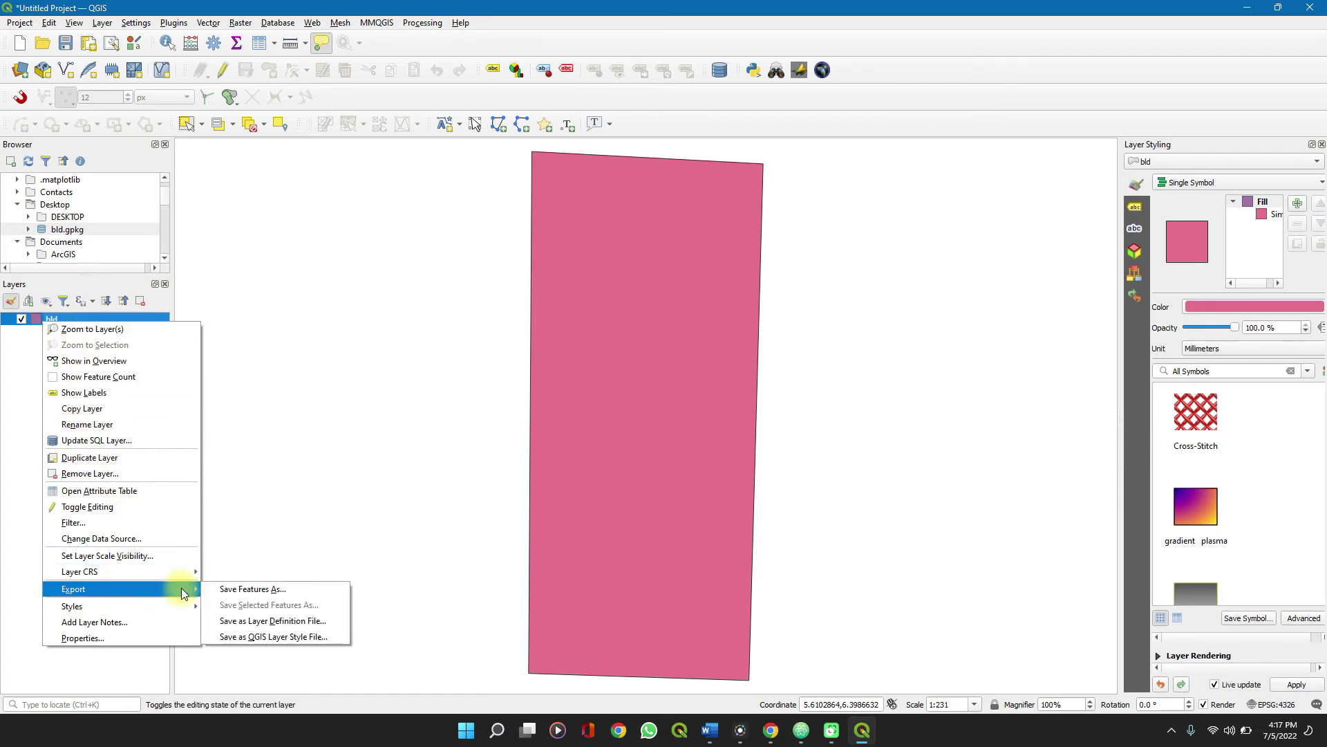
click(228, 590)
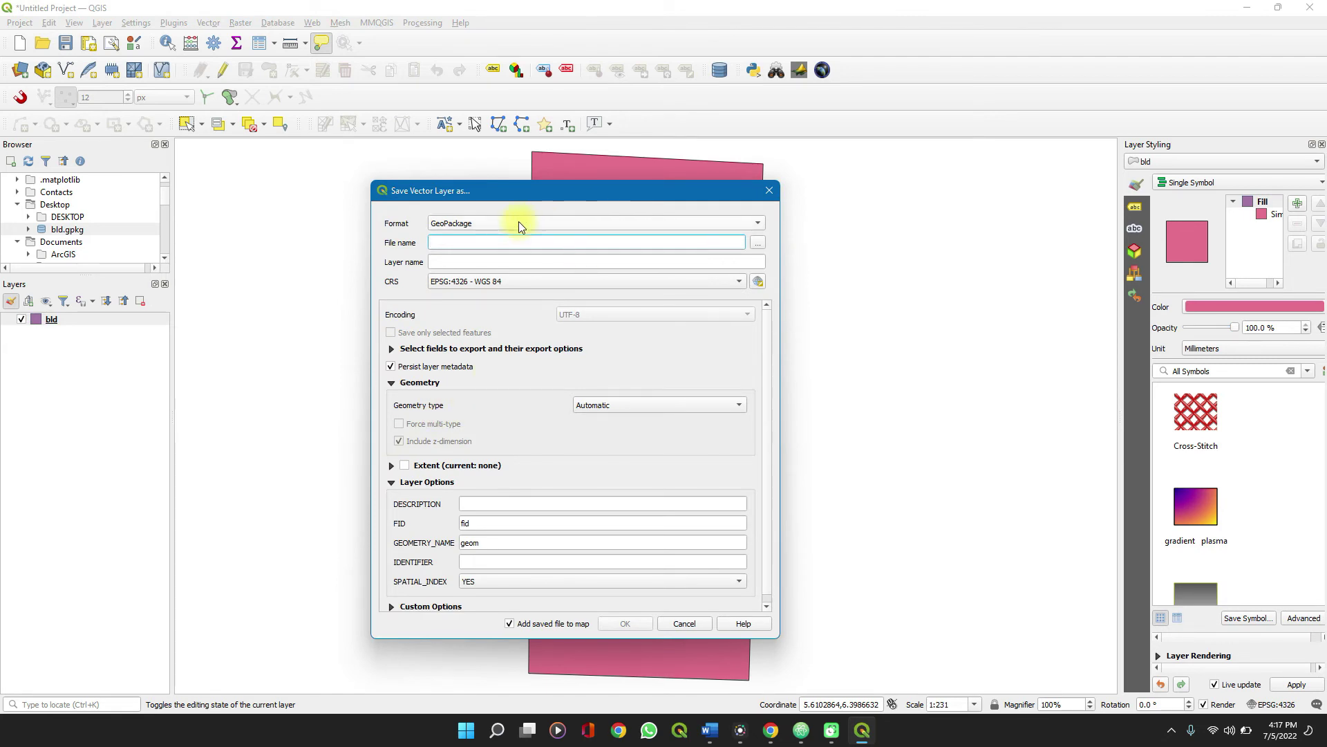
click(520, 225)
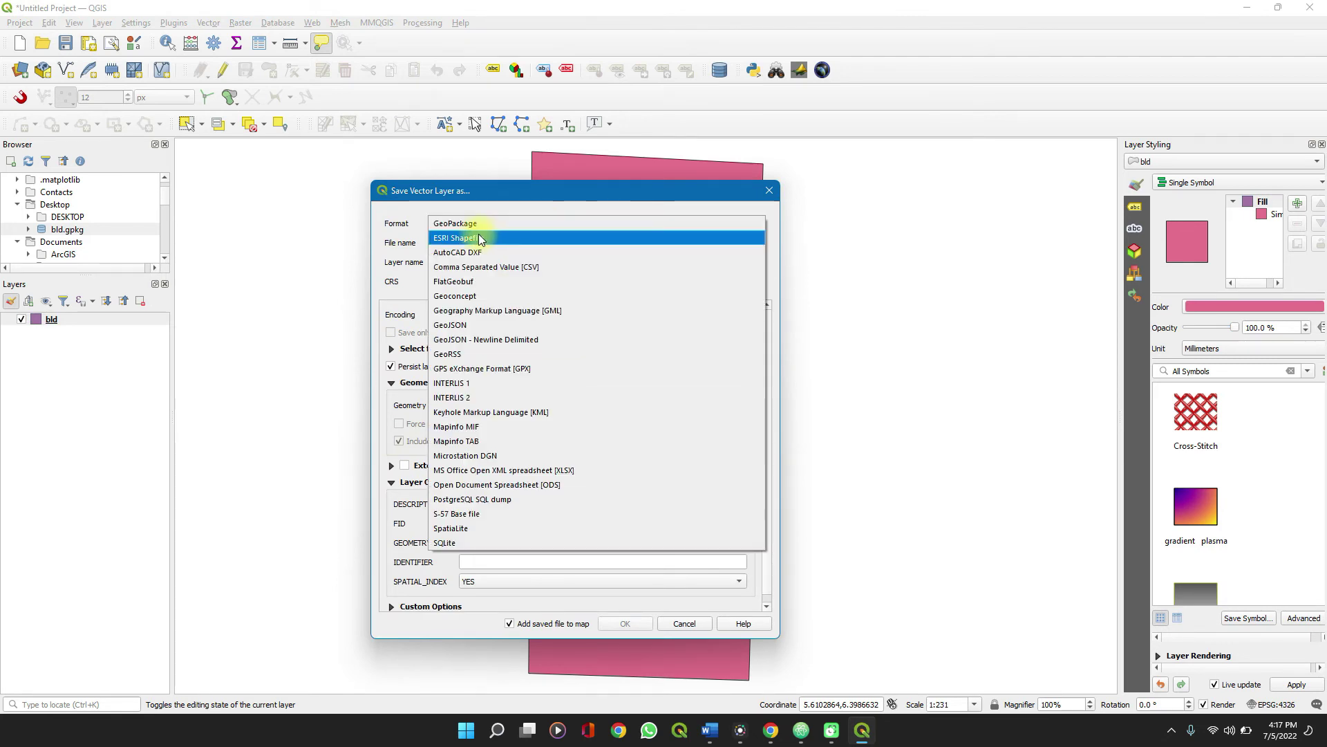
click(479, 237)
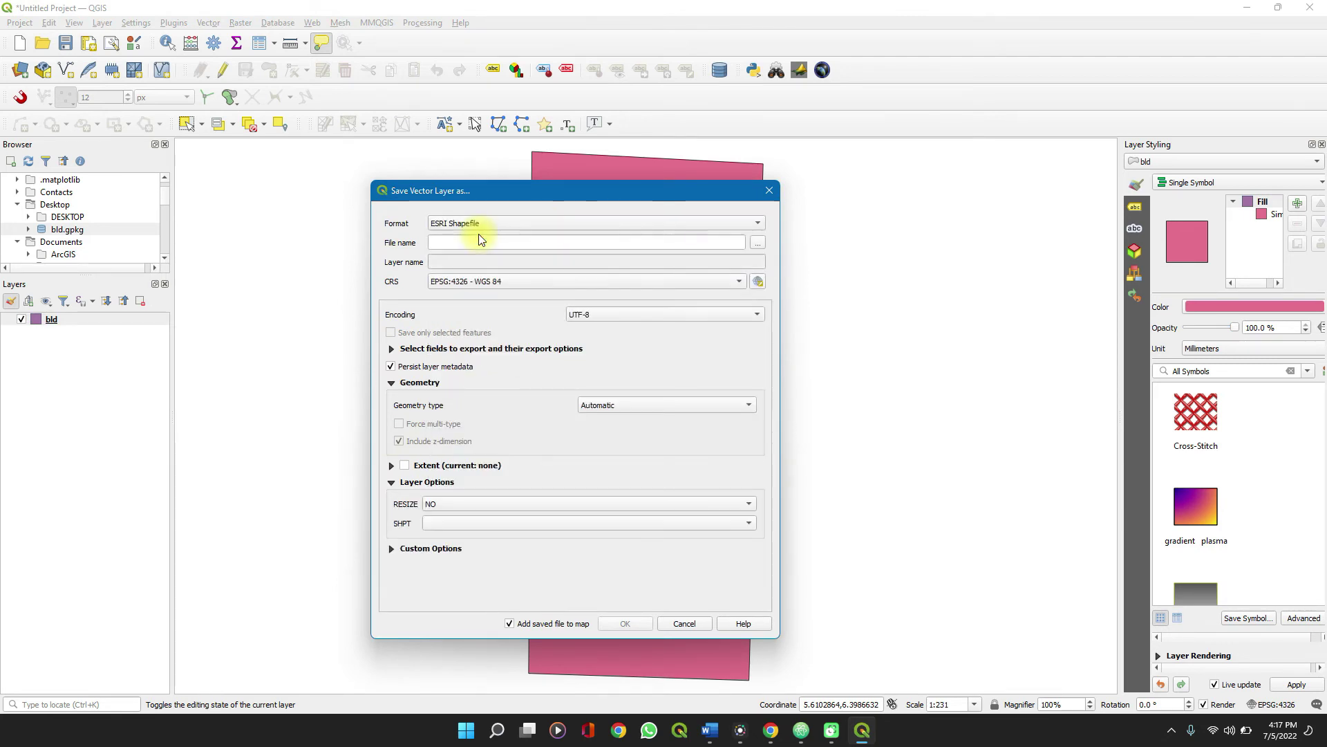
click(757, 243)
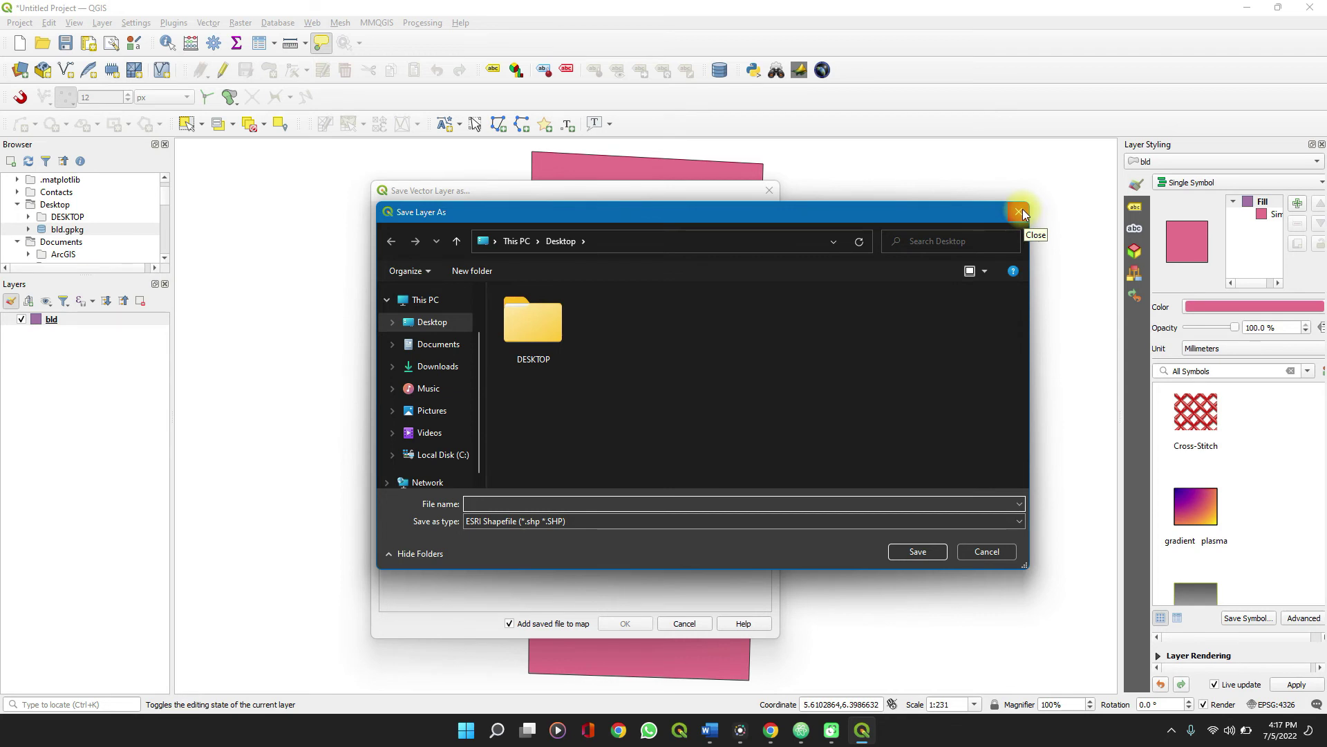
- Name the output shapefile 'SPATIAL DATA HUB' on the Desktop and confirm it
key(Caps_Lock)
text(SPA)
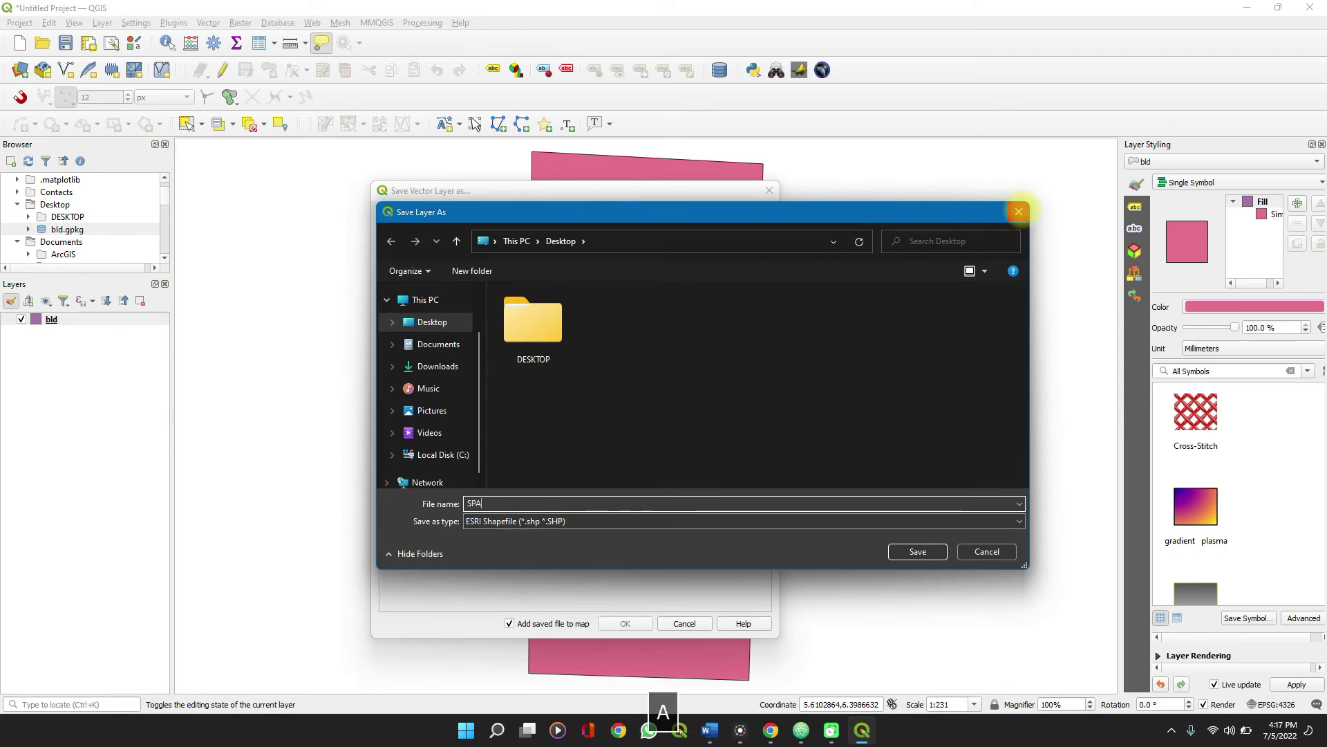
text(TIAL )
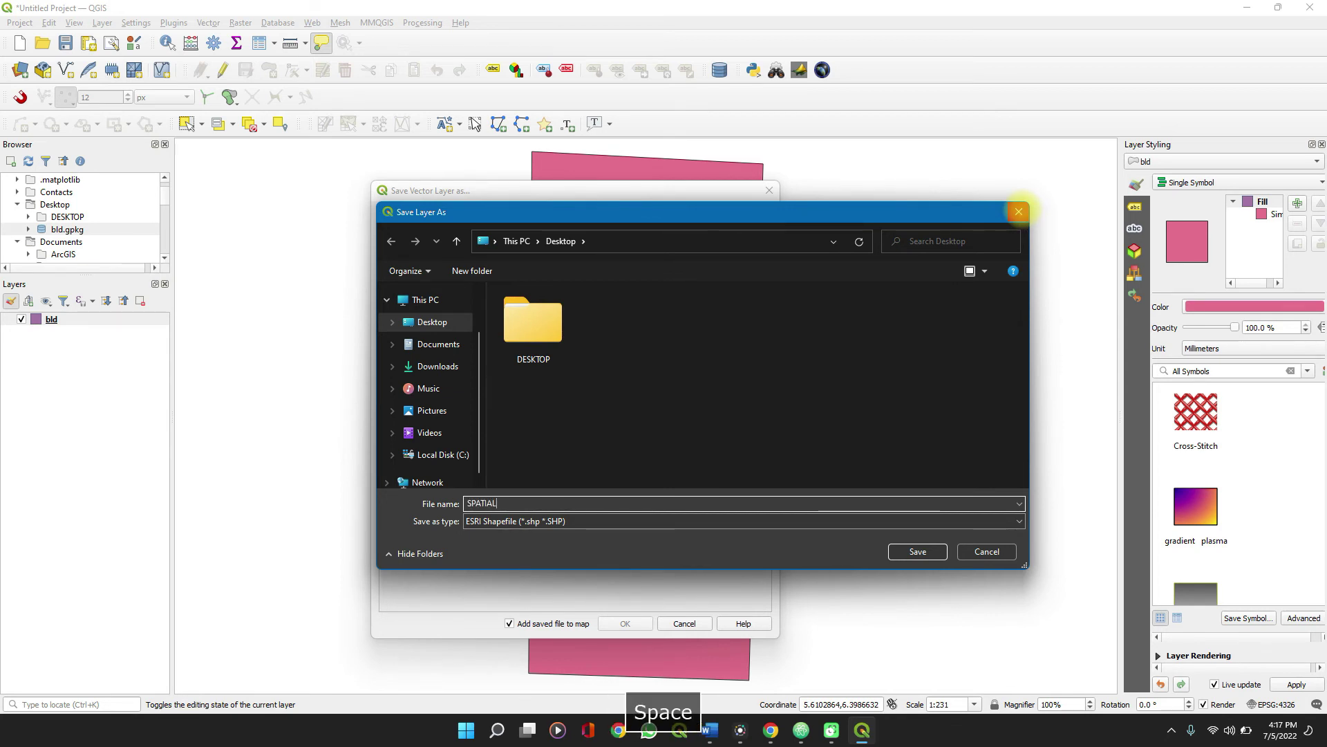
text(DATA)
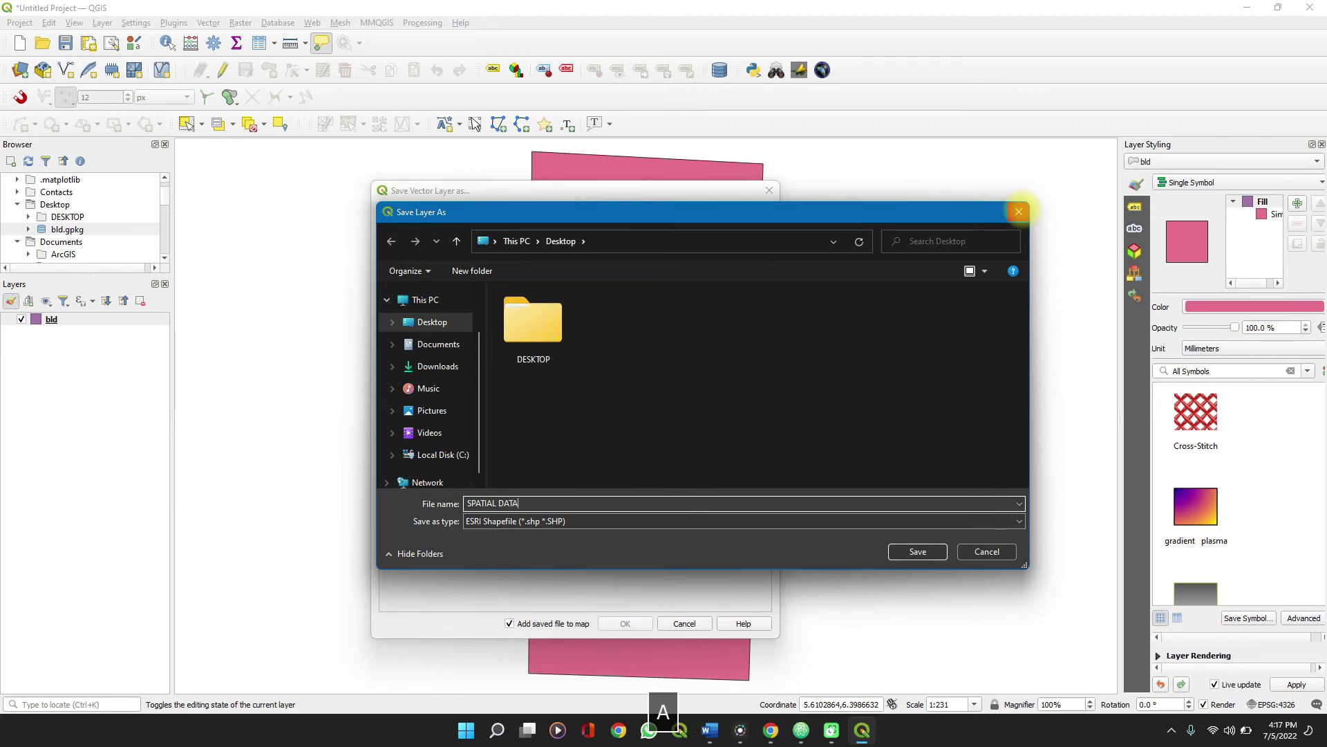
text( HUB)
click(914, 552)
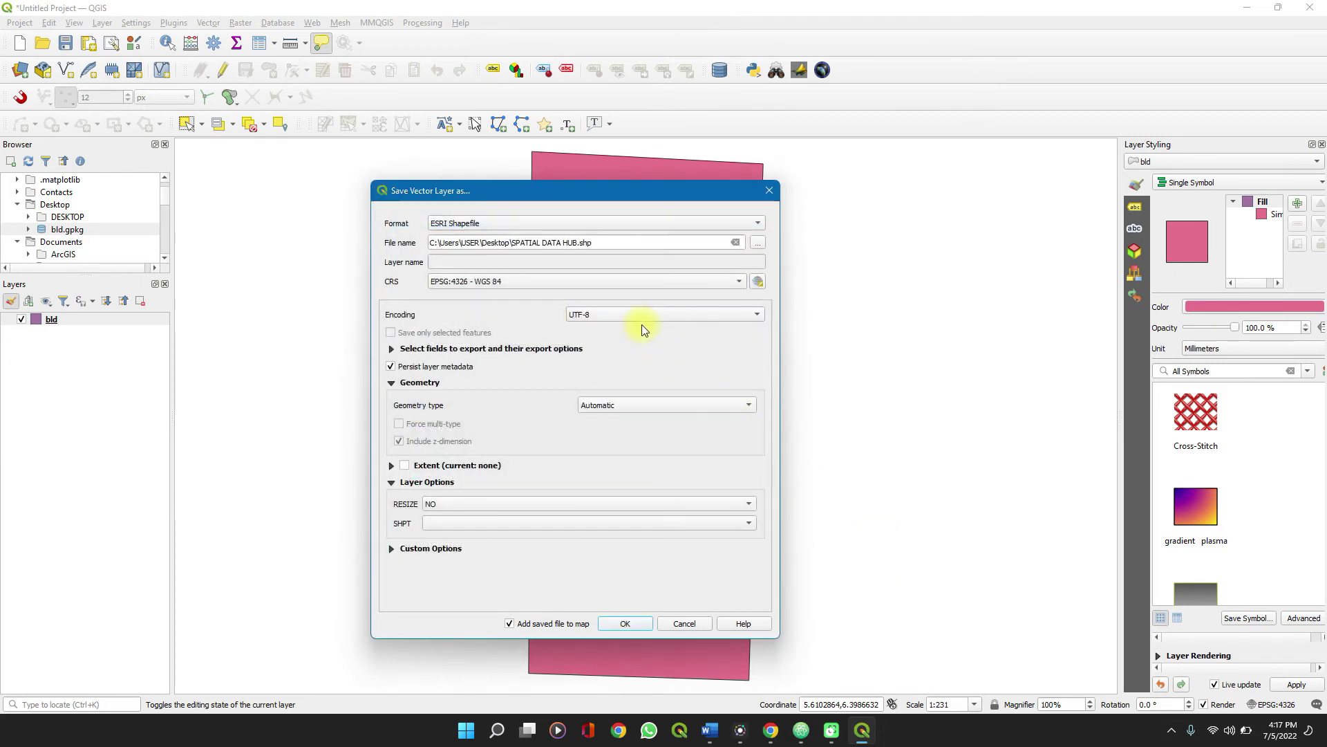
click(521, 280)
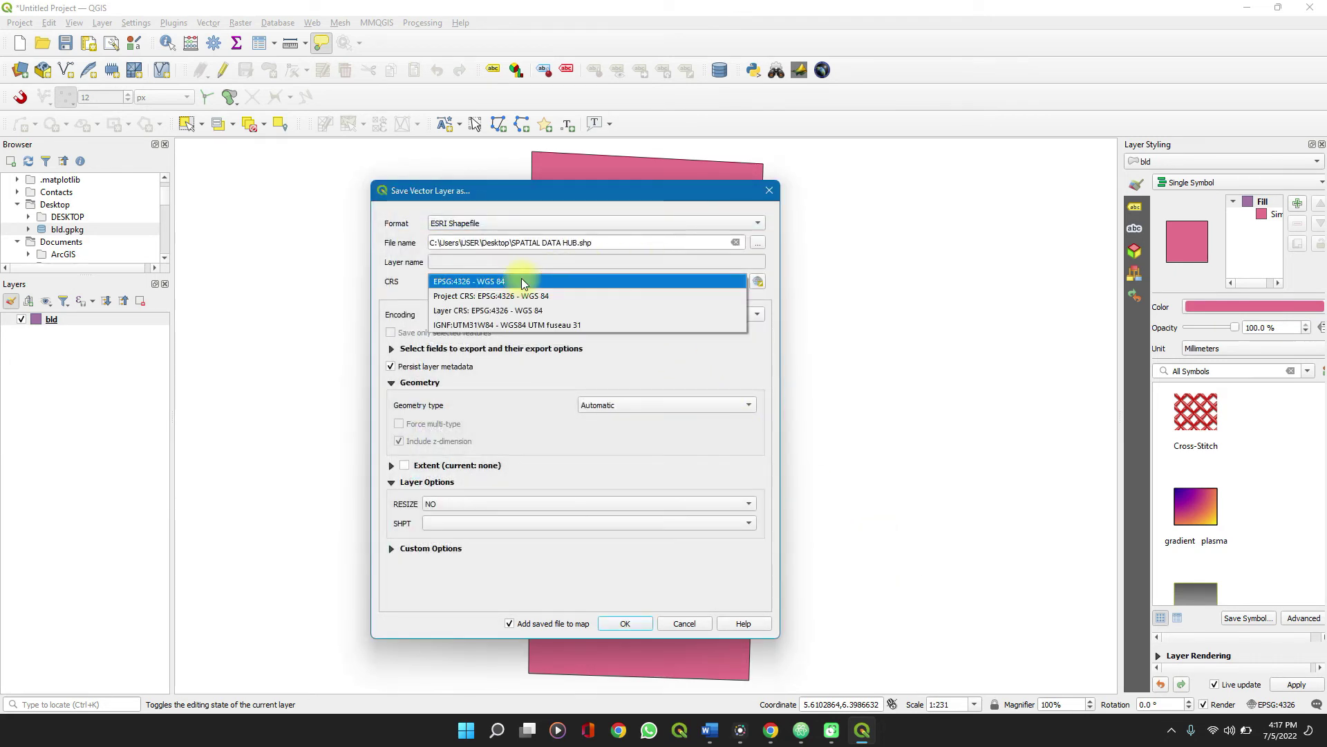
click(521, 281)
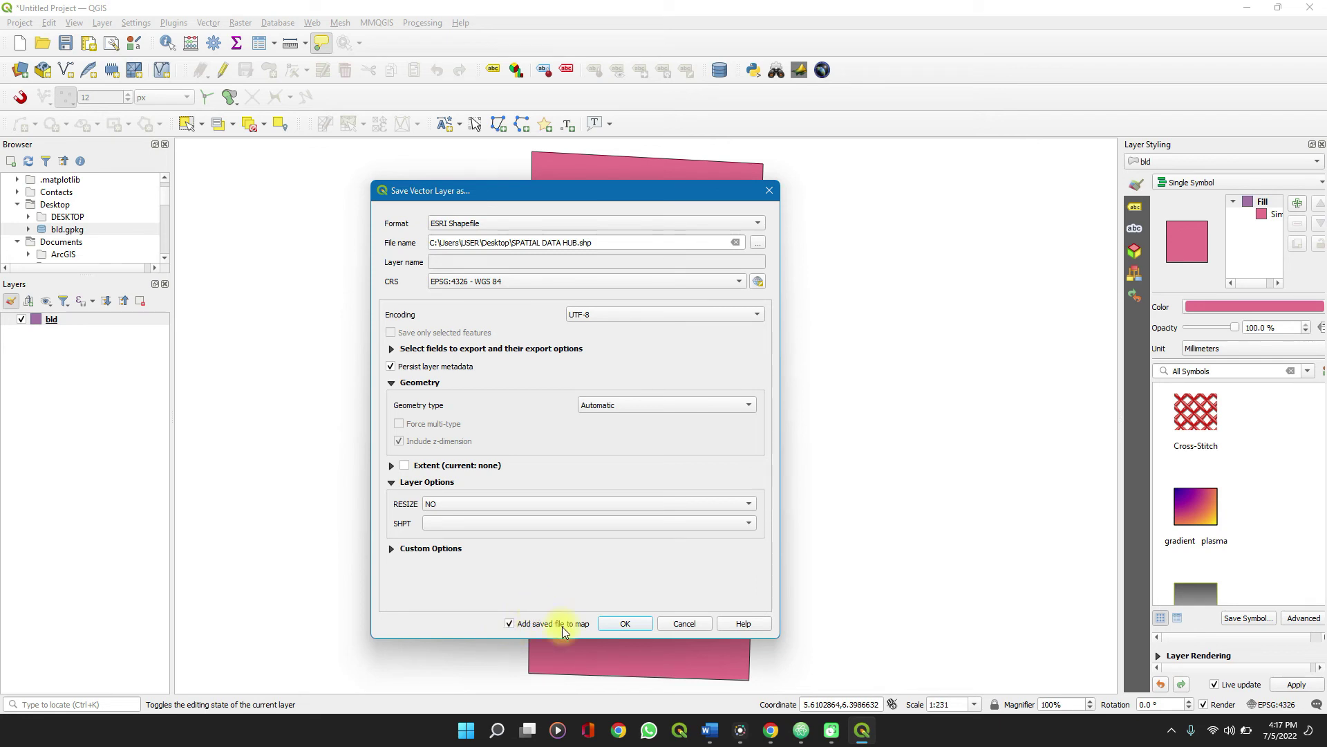
click(637, 628)
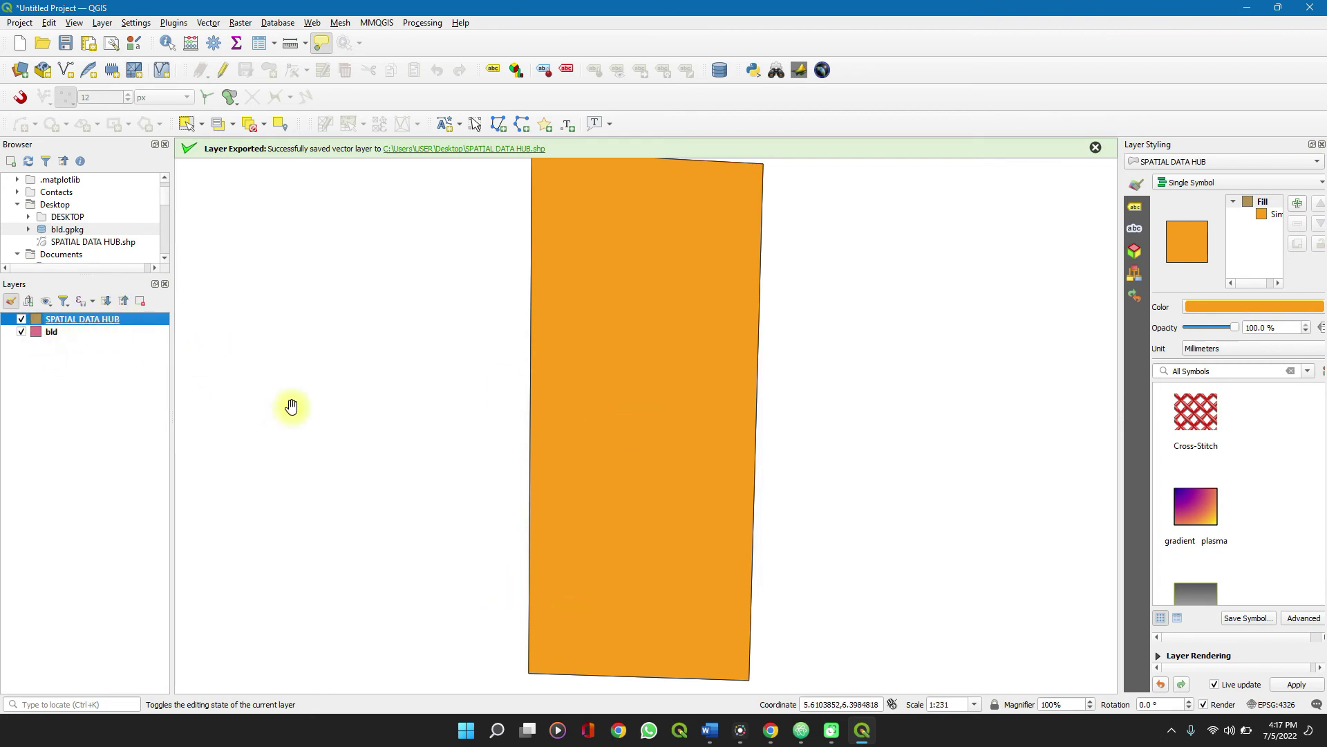
- Scroll through the Save Vector Layer as dialog settings
scroll(291, 407, down, 1)
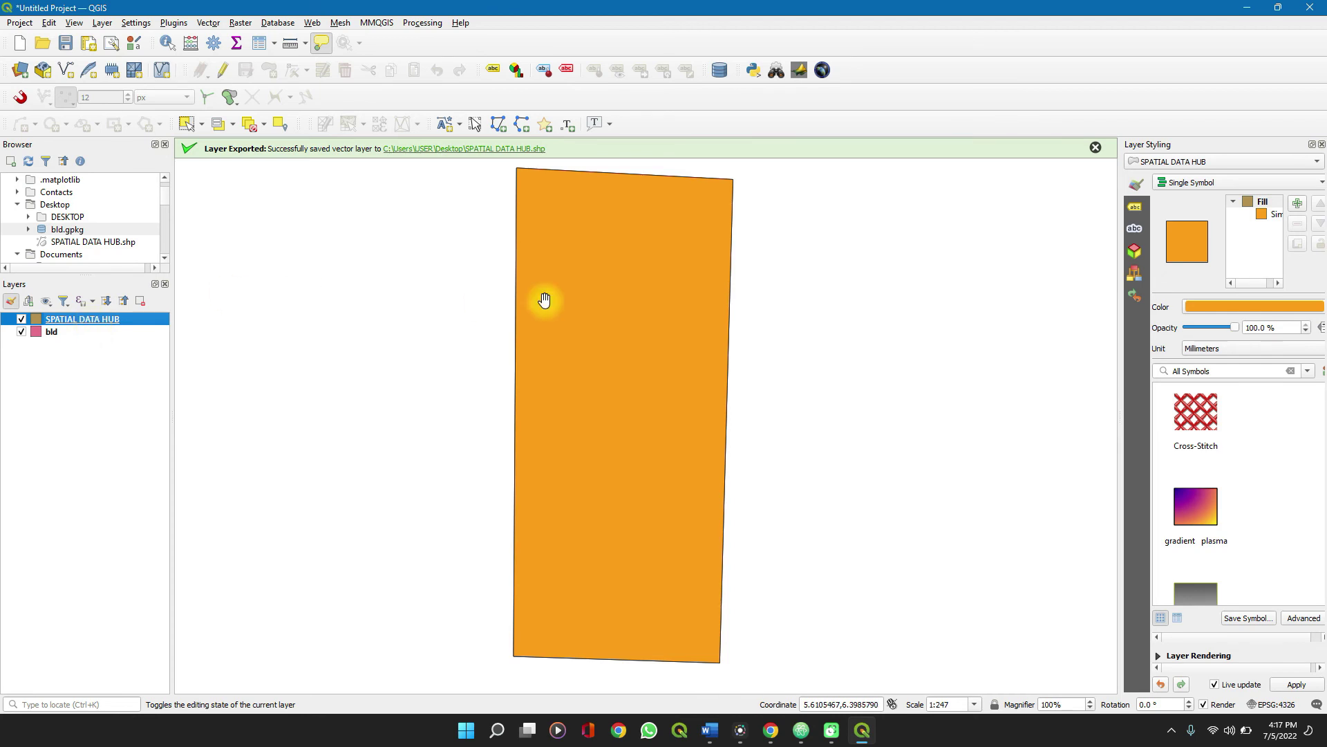
mouse_move(614, 288)
- Close the Data Source Manager and choose Export > Save Features As for SPATIAL DATA HUB
click(22, 74)
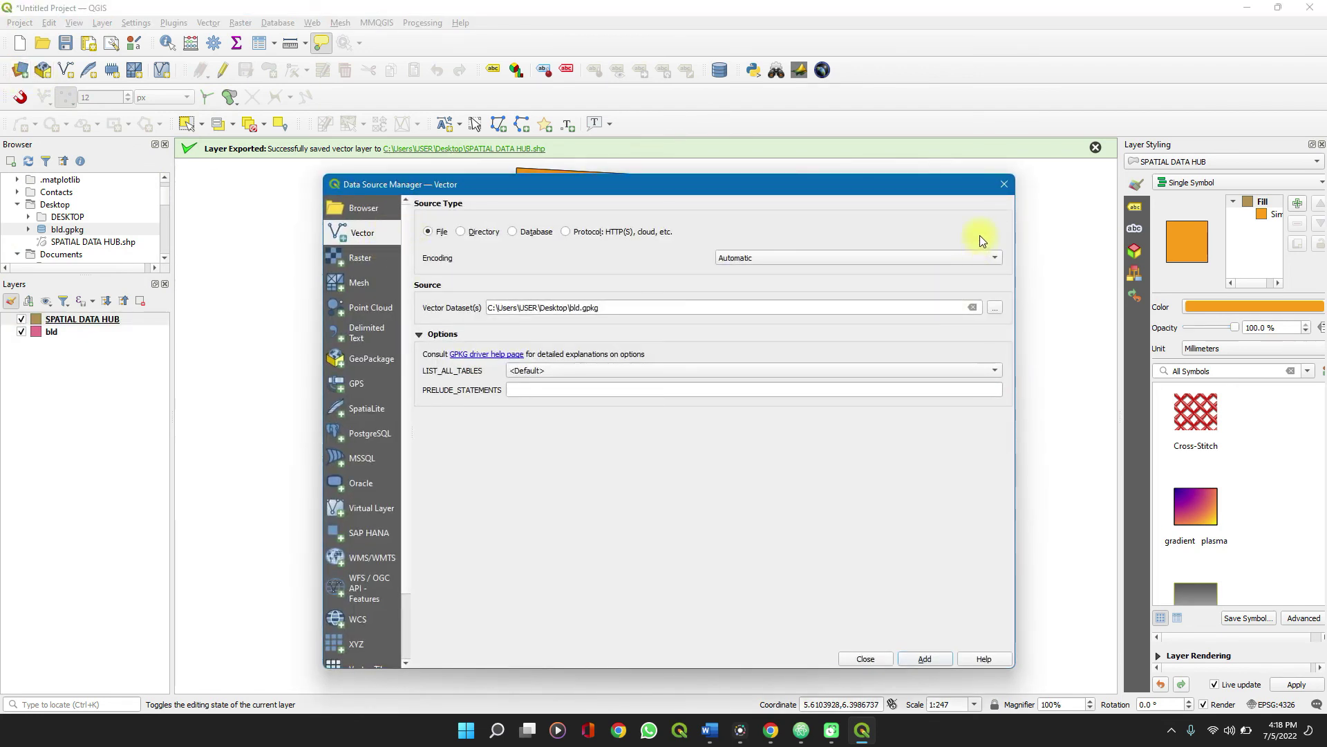
click(1005, 185)
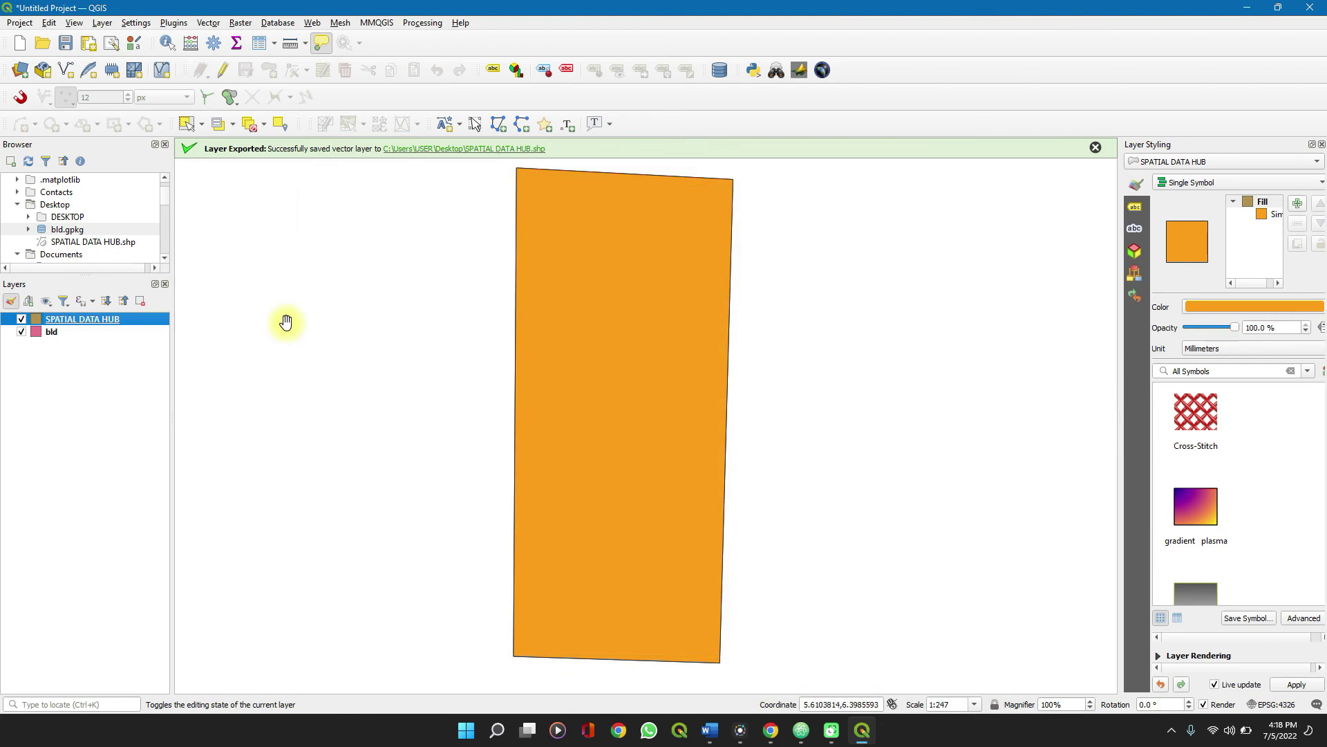
right_click(97, 322)
mouse_move(197, 618)
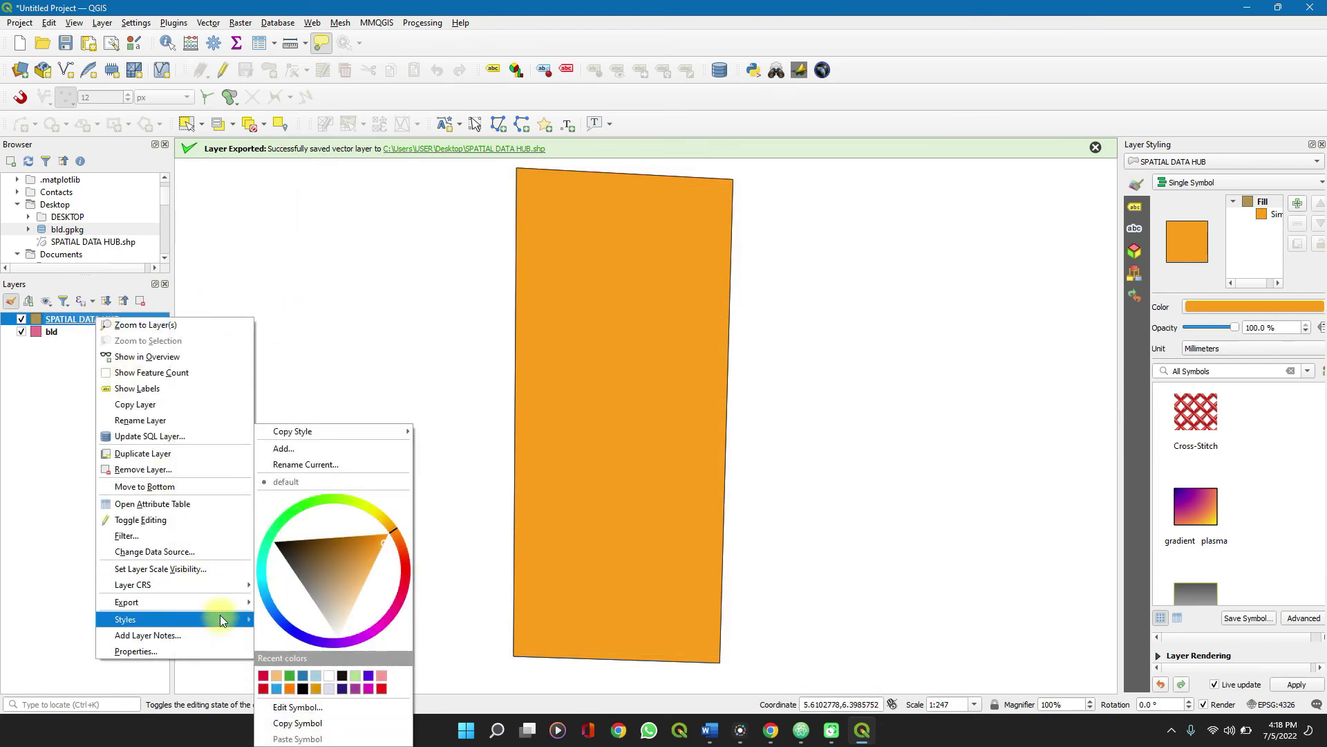
mouse_move(241, 603)
click(301, 607)
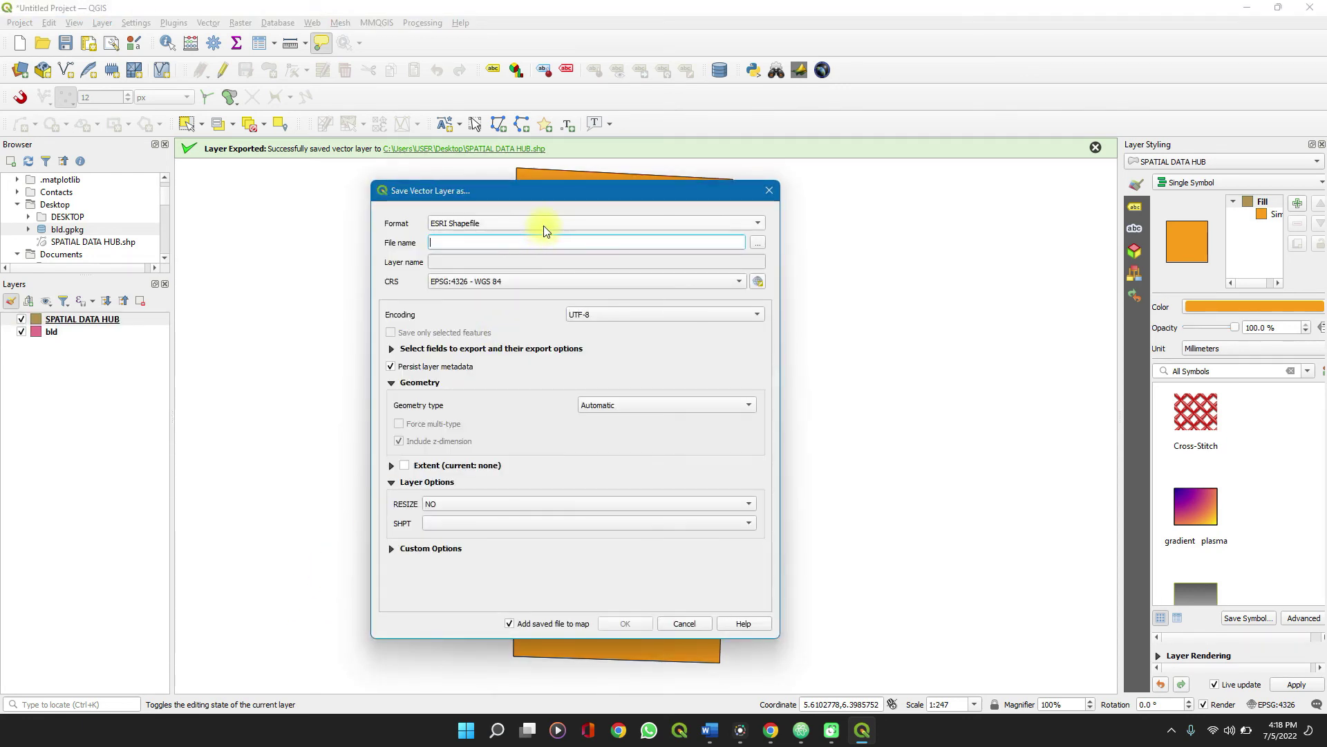
- Change the export format from ESRI Shapefile to GeoPackage and select the empty File name field
click(544, 225)
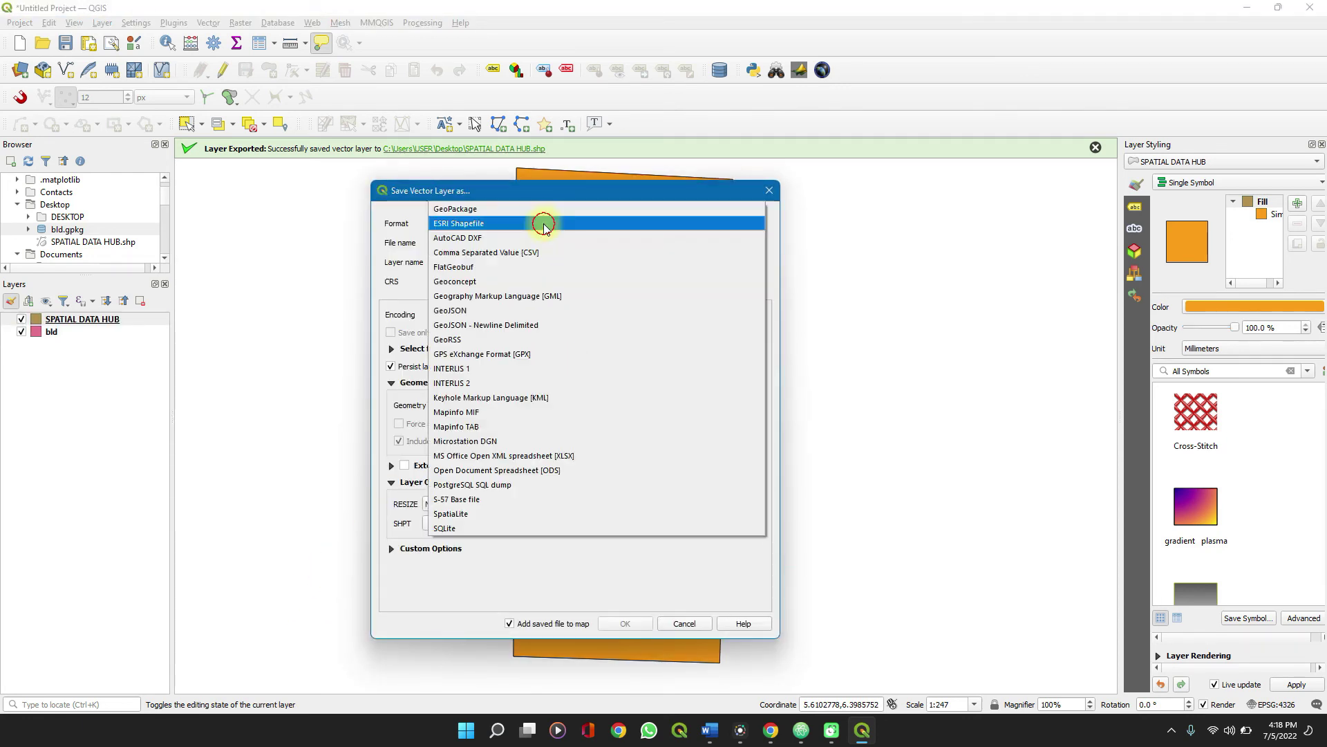
click(514, 201)
click(519, 221)
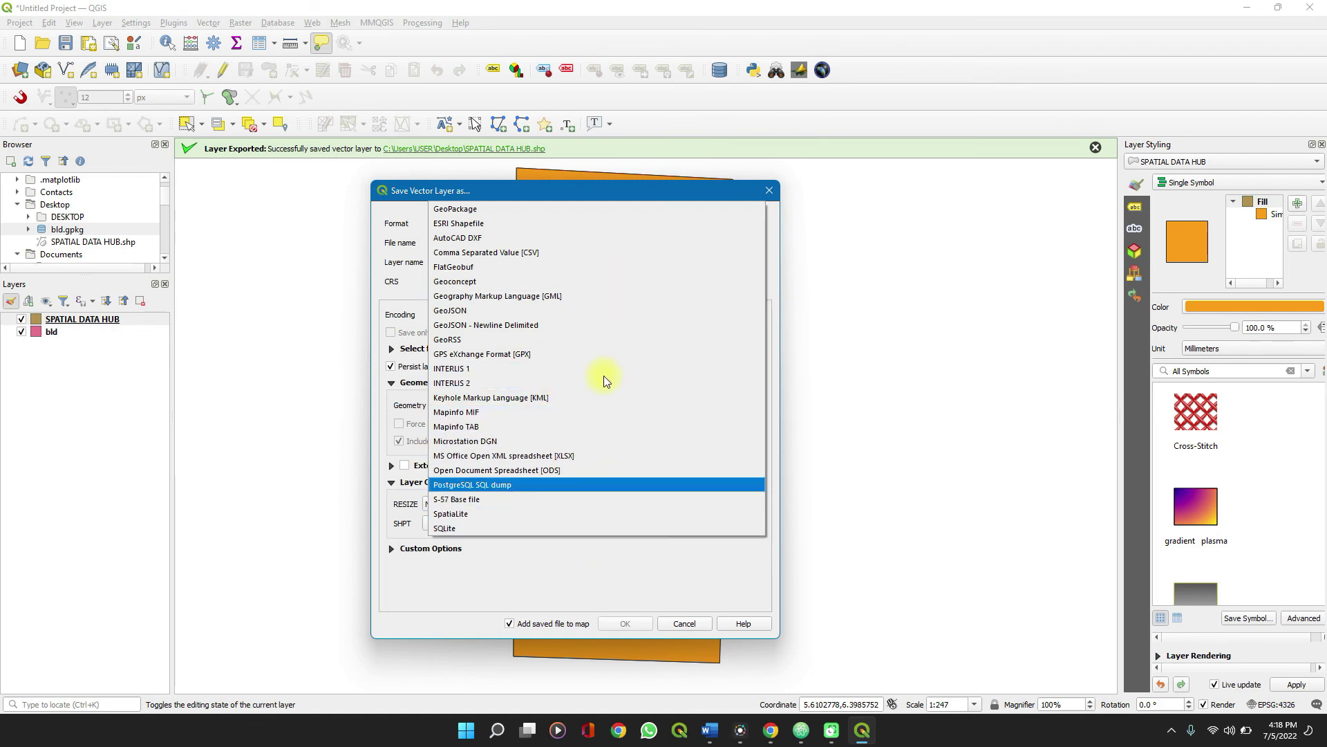
click(542, 209)
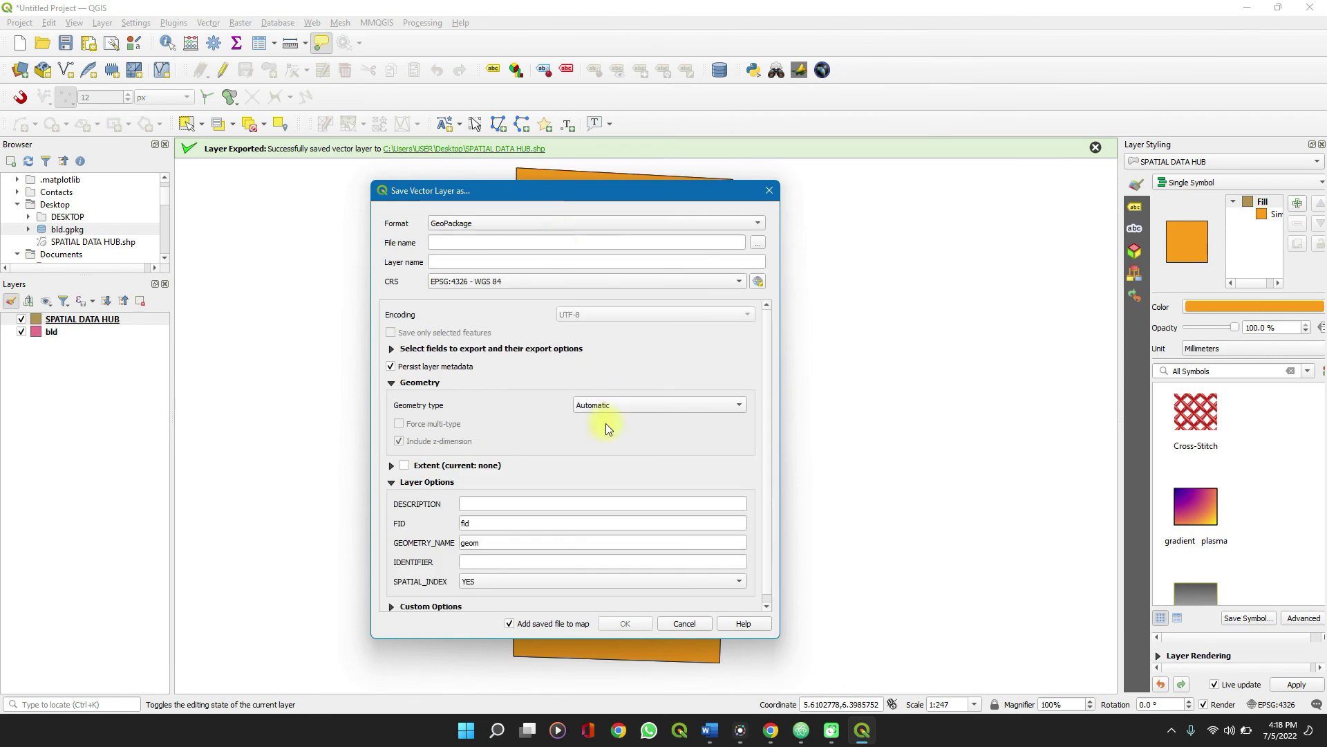
click(623, 239)
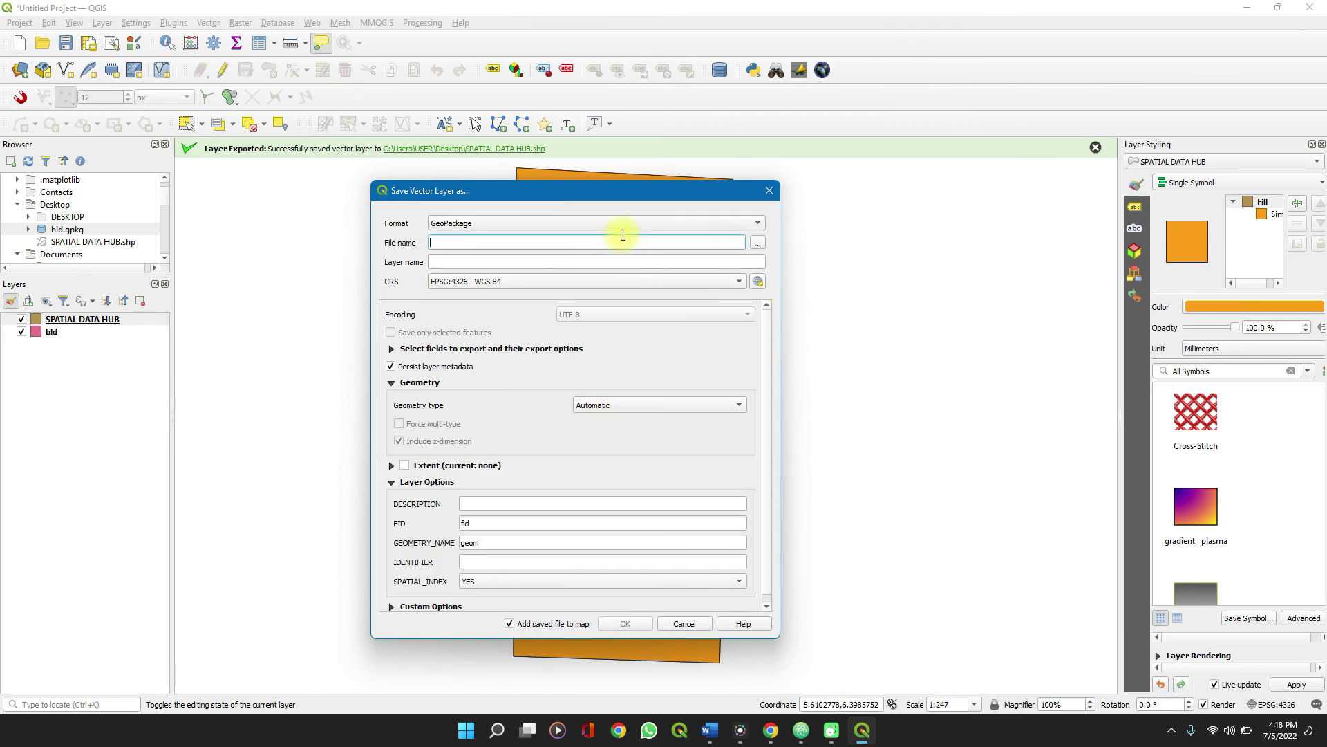
- Dismiss the Save Vector Layer as dialog with its X button, exporting nothing
click(772, 192)
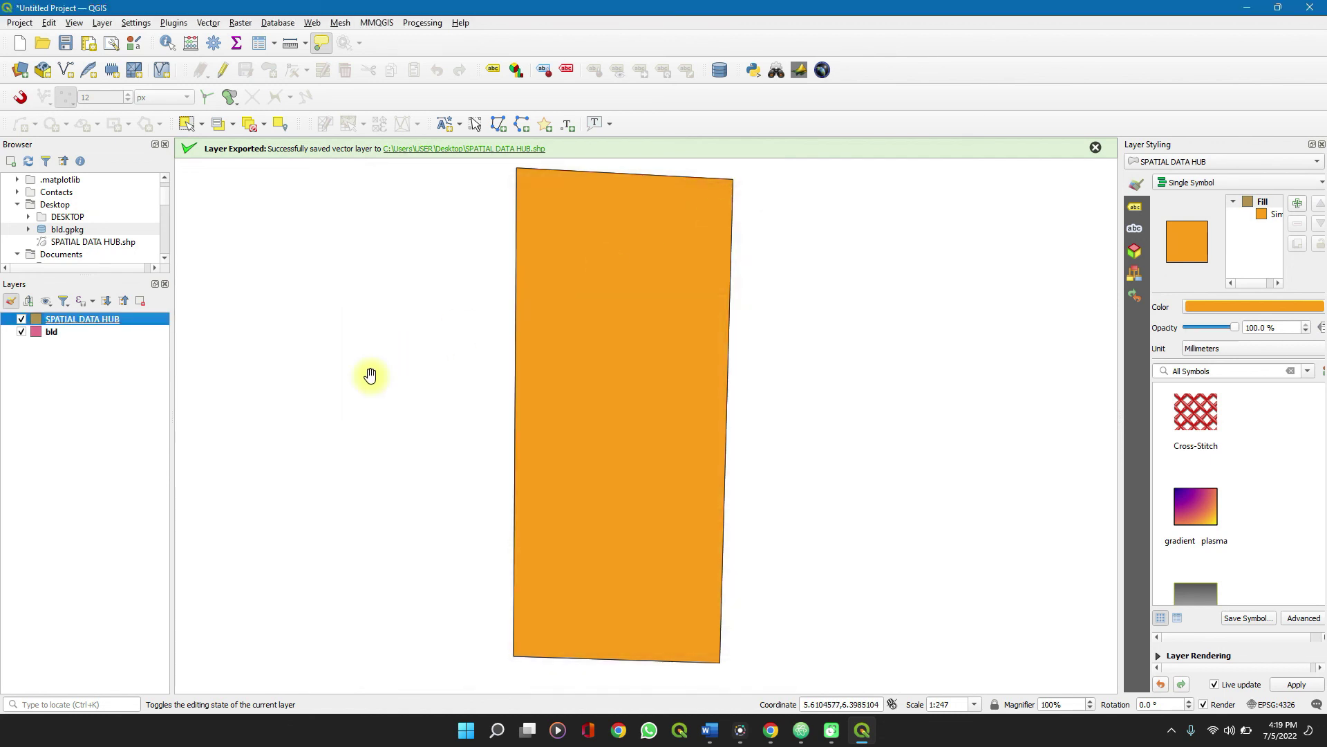